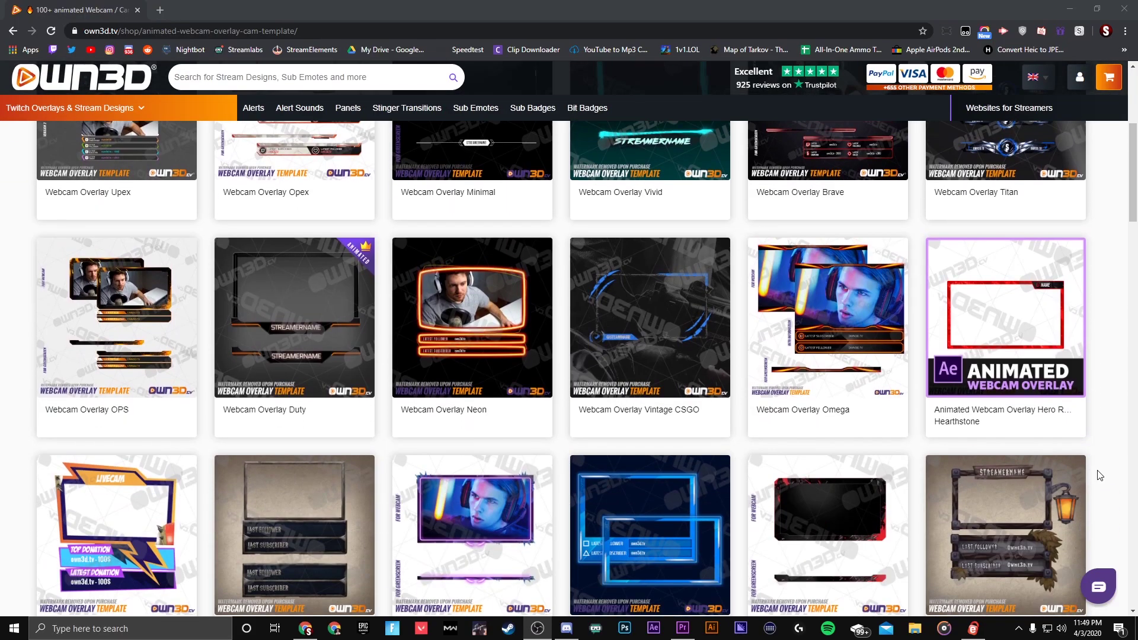
- Preview the Scene Transition and New Cheer alerts in the OWN3D overlay demo
scroll(1100, 474, "down", 10)
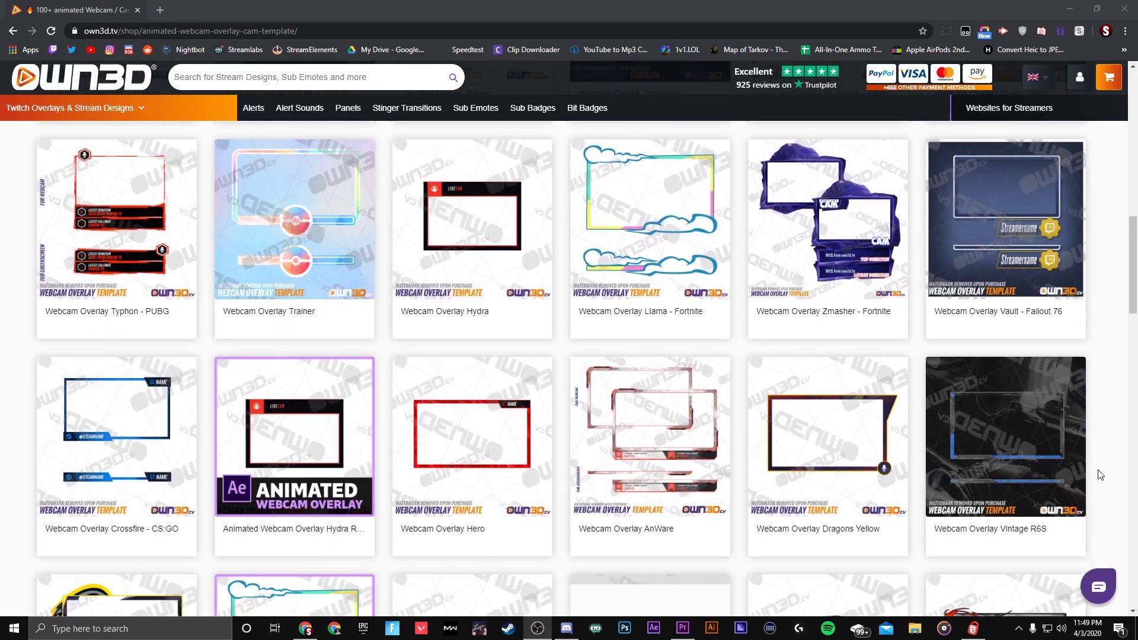
scroll(1099, 473, "down", 4)
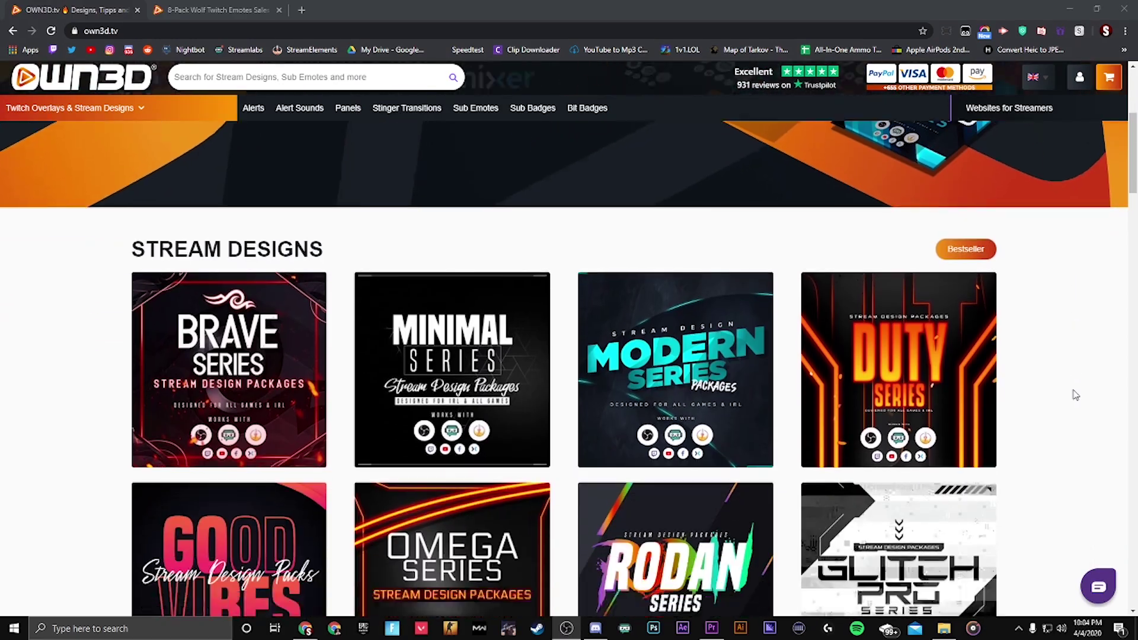
scroll(1074, 393, "down", 6)
scroll(1078, 391, "down", 7)
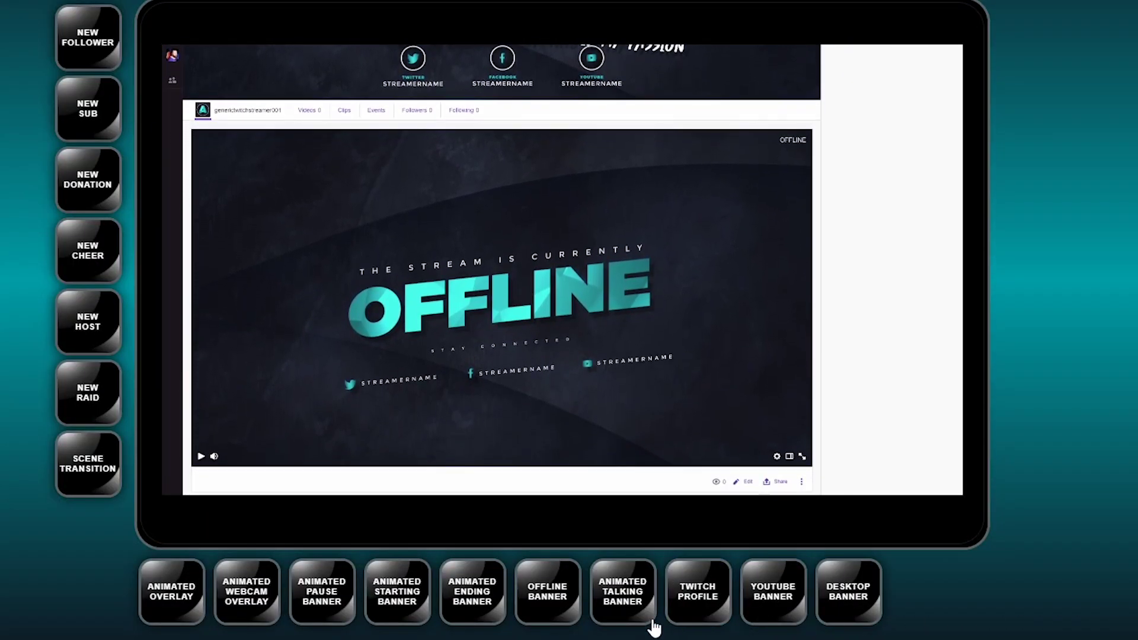
left_click(87, 469)
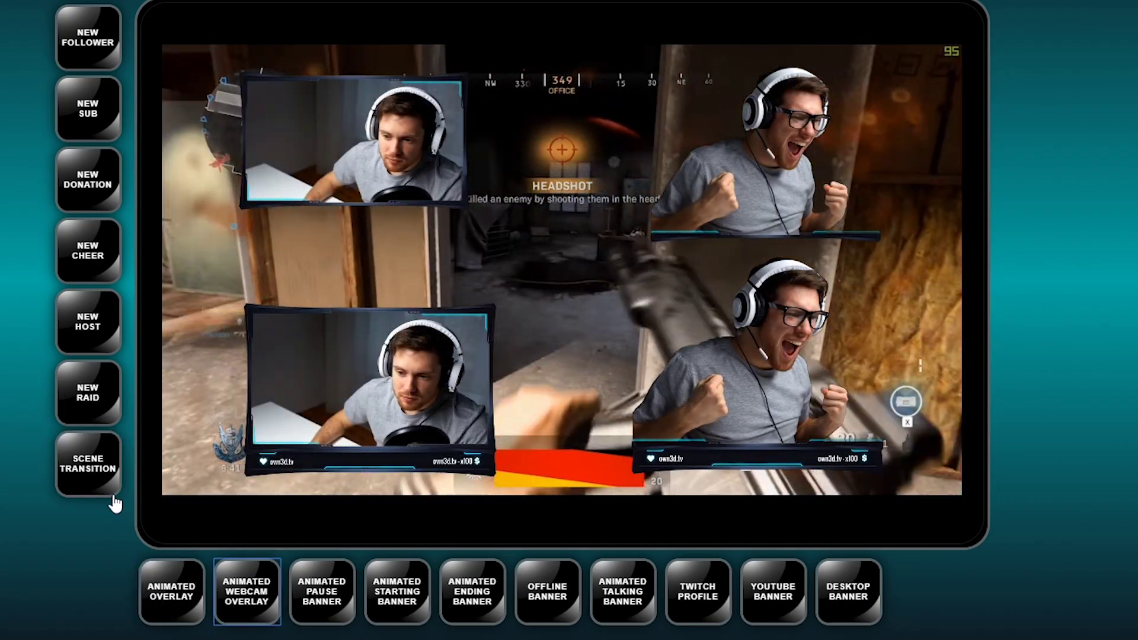
left_click(98, 241)
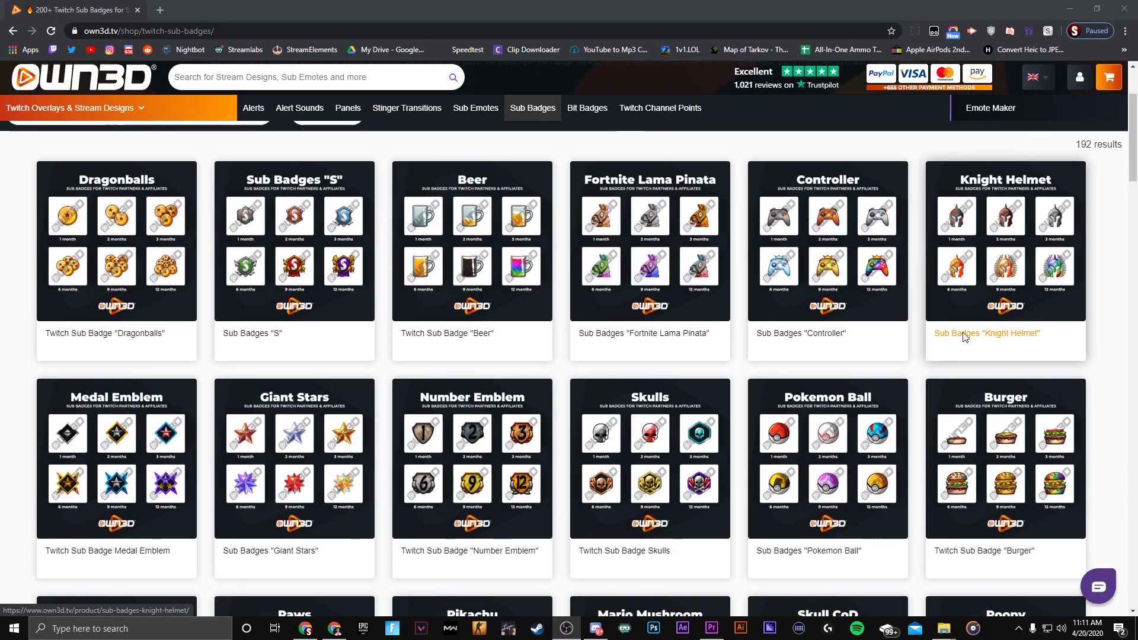
- Scroll down through the OWN3D Twitch sub badges product listing
scroll(963, 335, "down", 2)
scroll(963, 335, "down", 5)
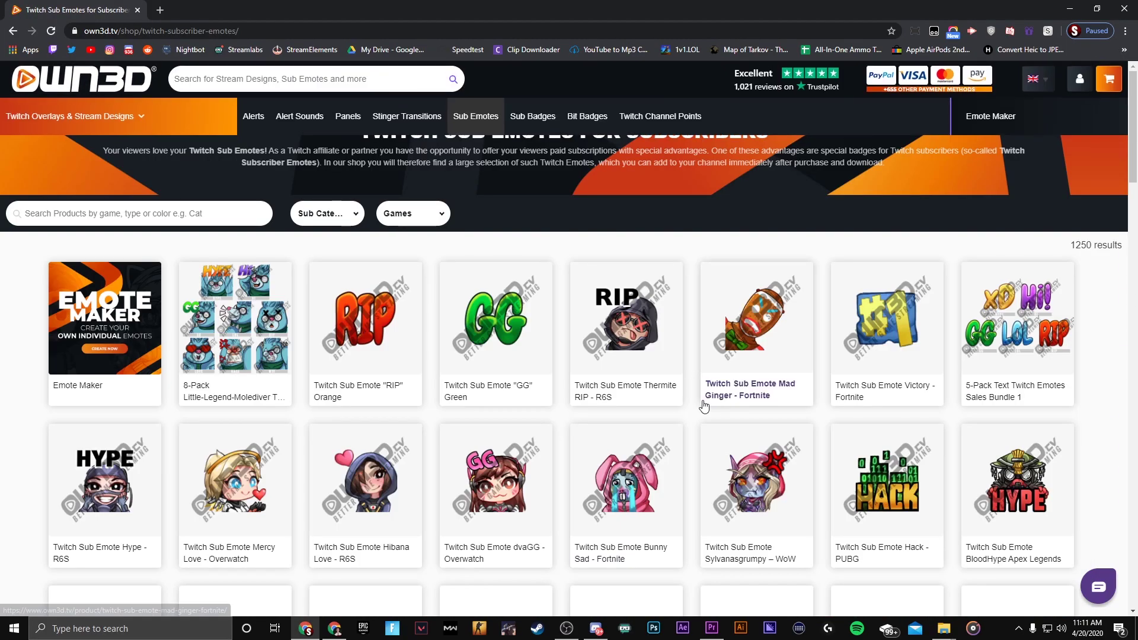
scroll(705, 406, "down", 12)
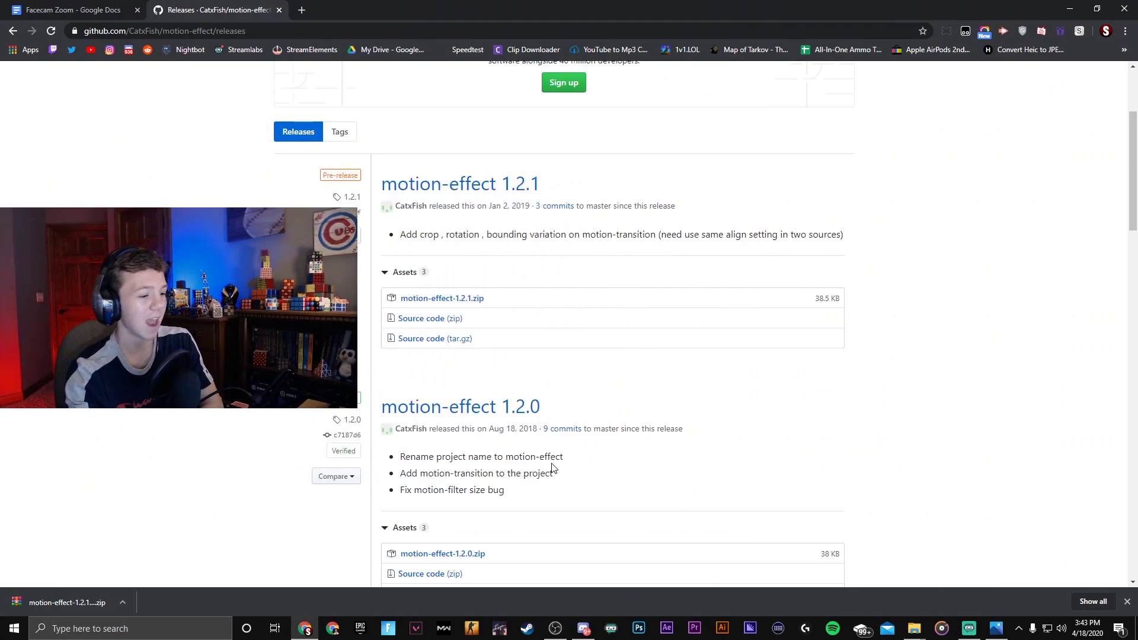
- Scroll the motion-effect releases page down to the 1.2.1 release's assets
scroll(552, 469, "down", 1)
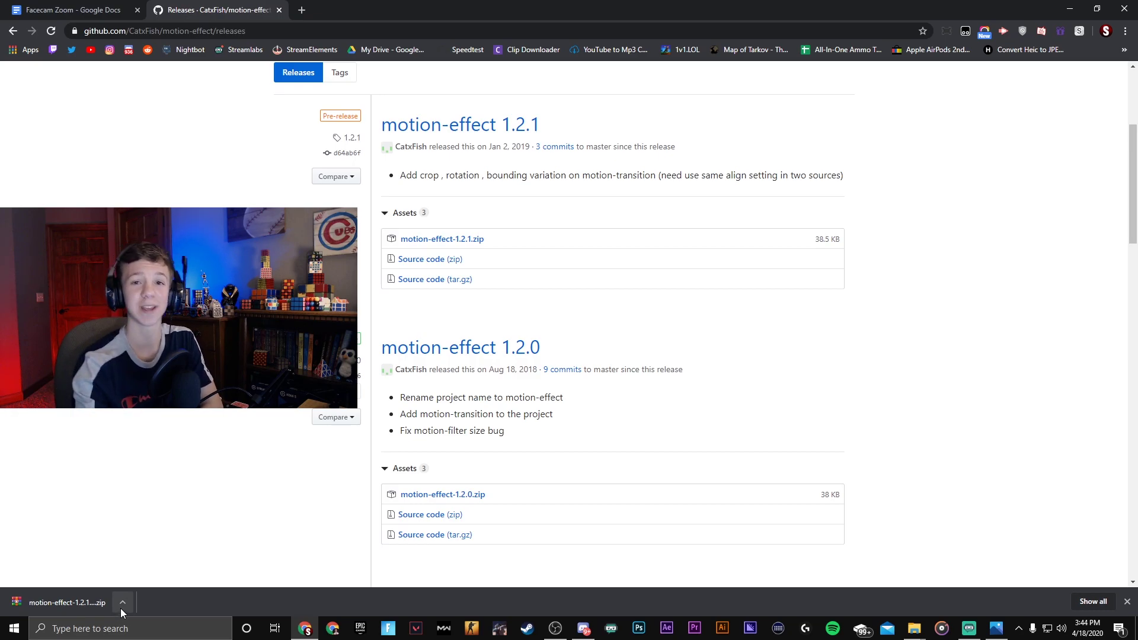
- Check the OBS Studio shortcut's Properties to locate C:\Program Files\obs-studio\bin\64bit
left_click(1070, 8)
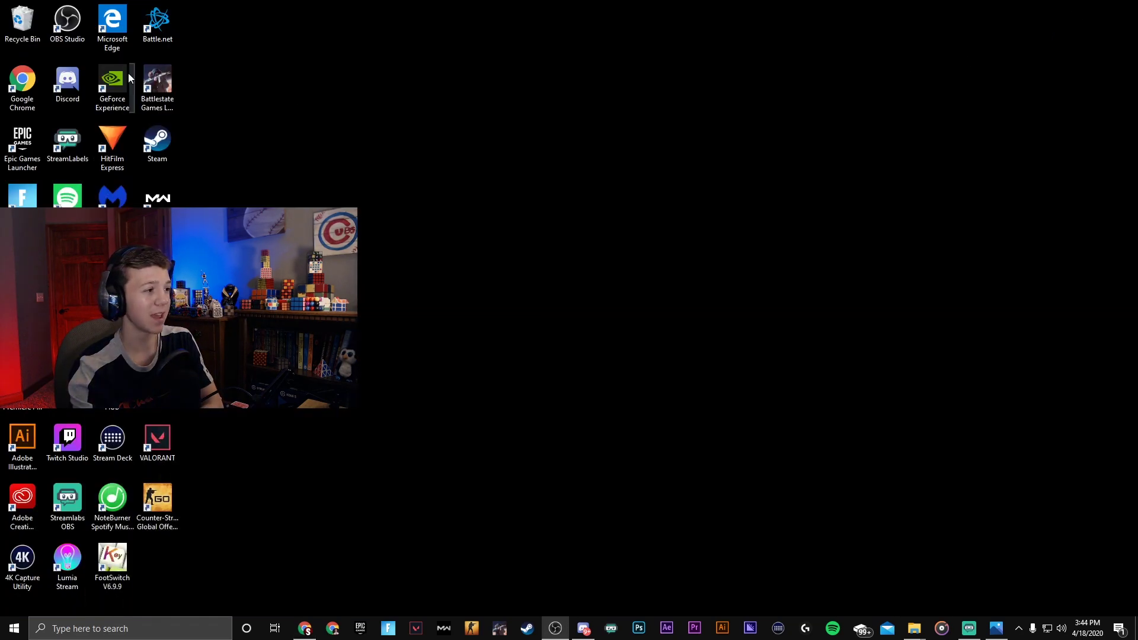
right_click(60, 27)
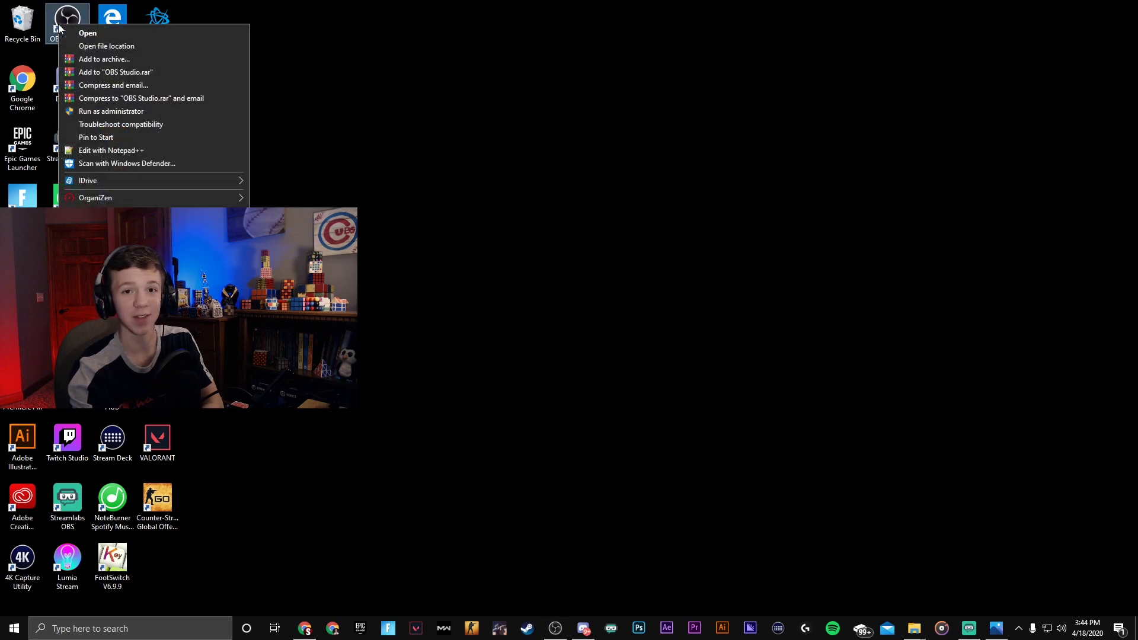
key("r")
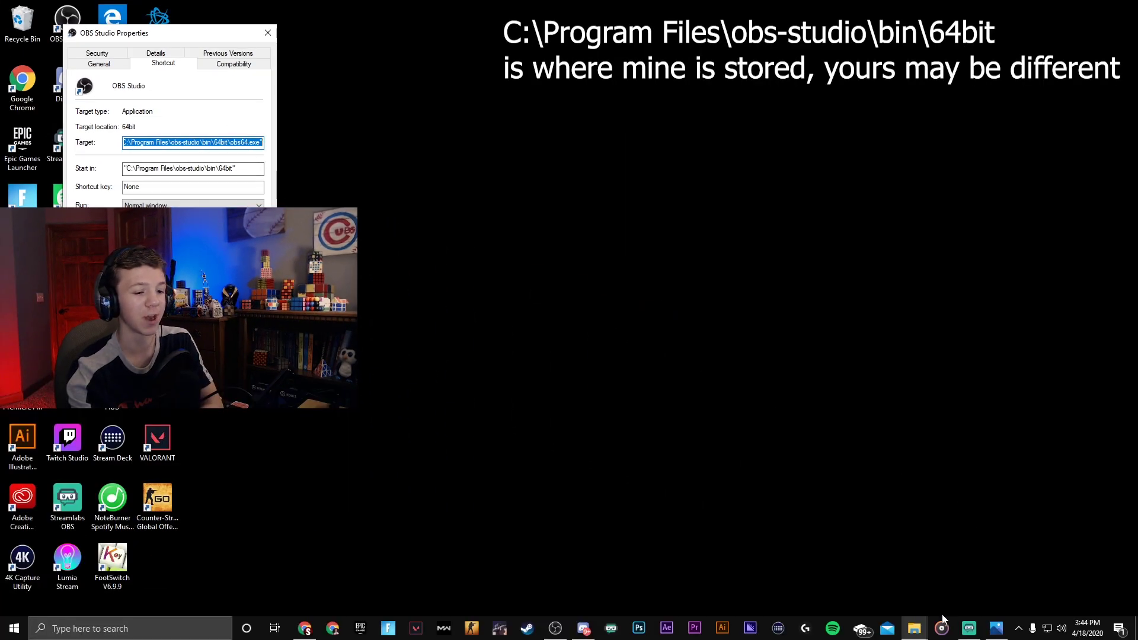
left_click(914, 628)
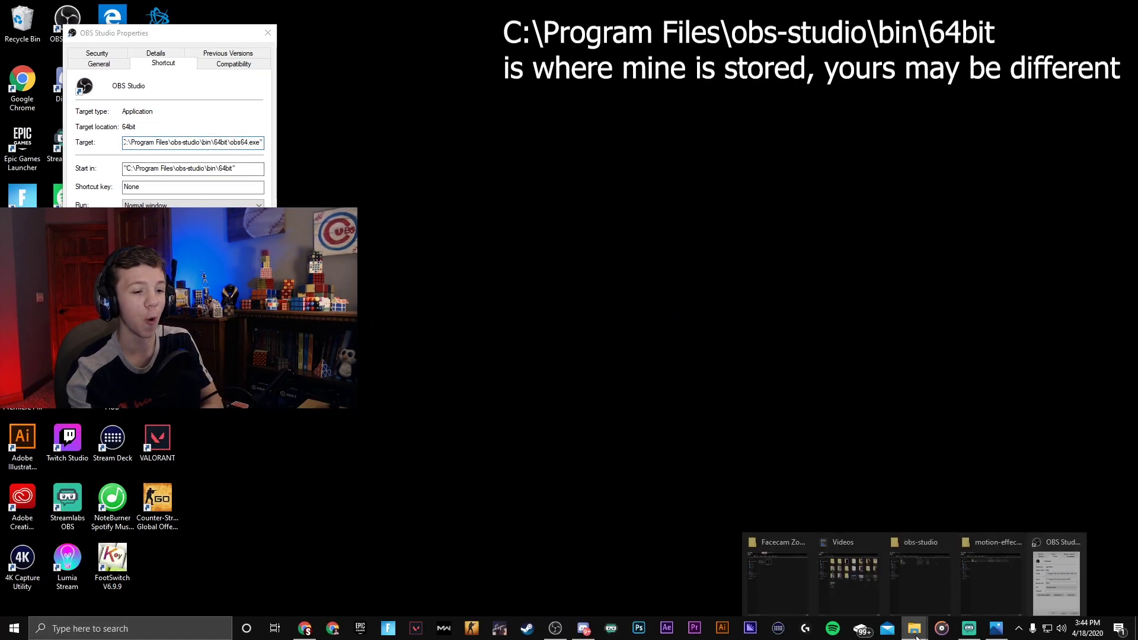
- Navigate one Explorer window to C: > Program Files > obs-studio
left_click(900, 570)
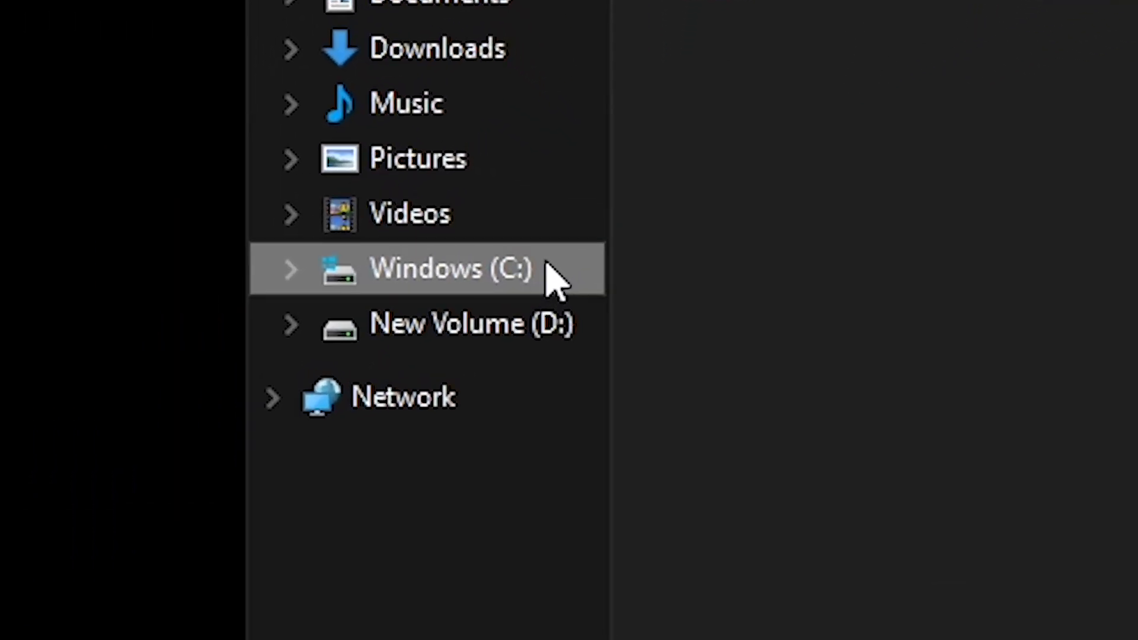
left_click(627, 225)
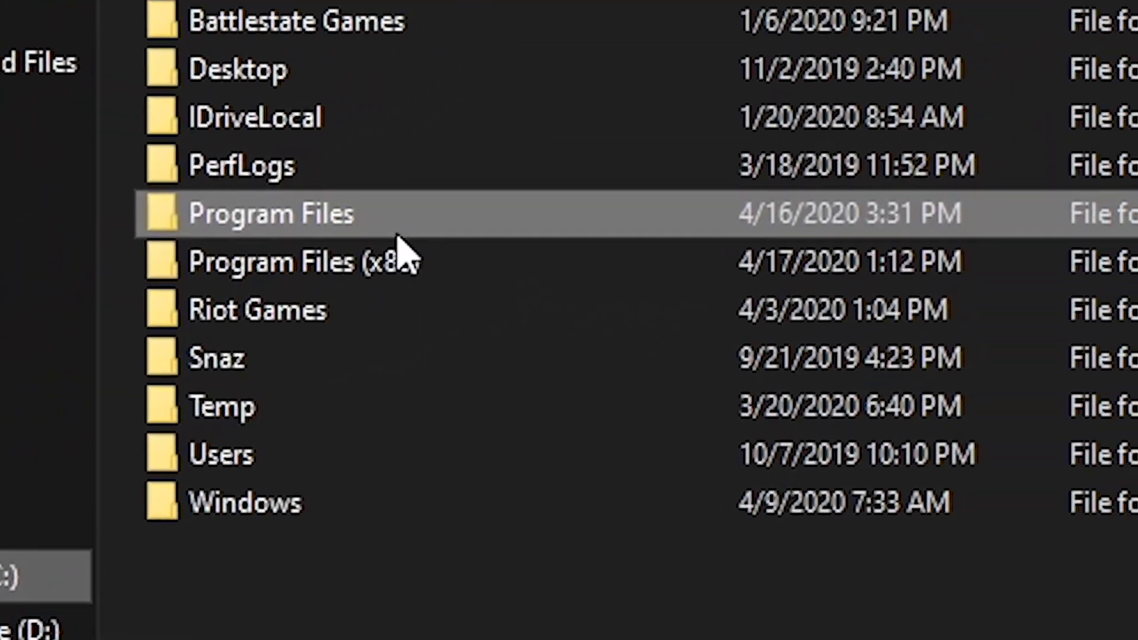
double_click(398, 236)
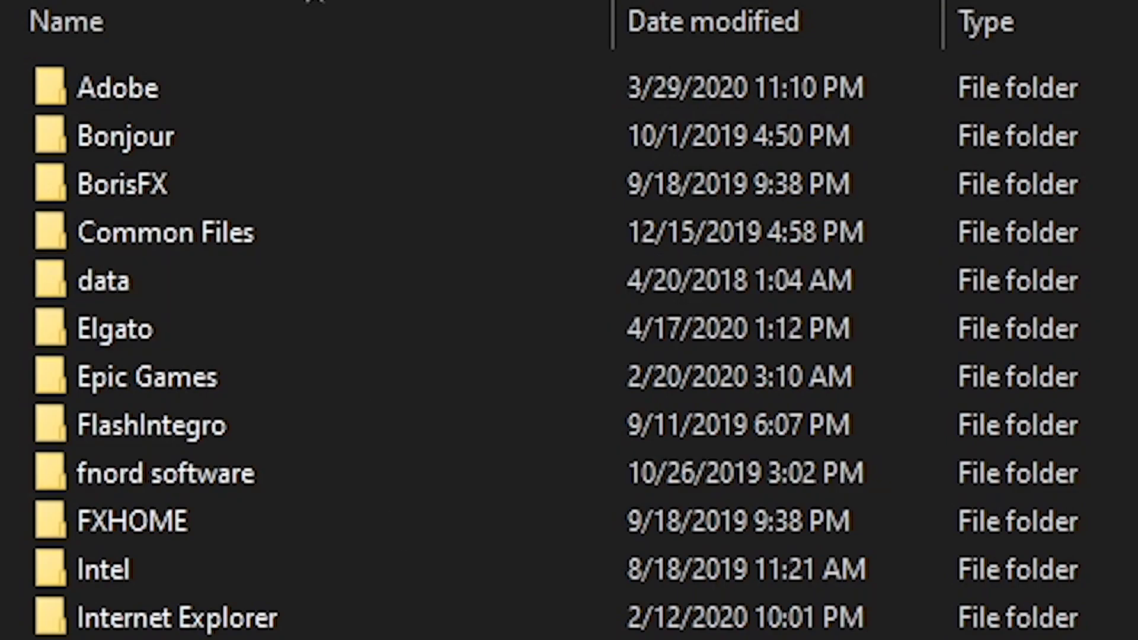
scroll(379, 552, "down", 5)
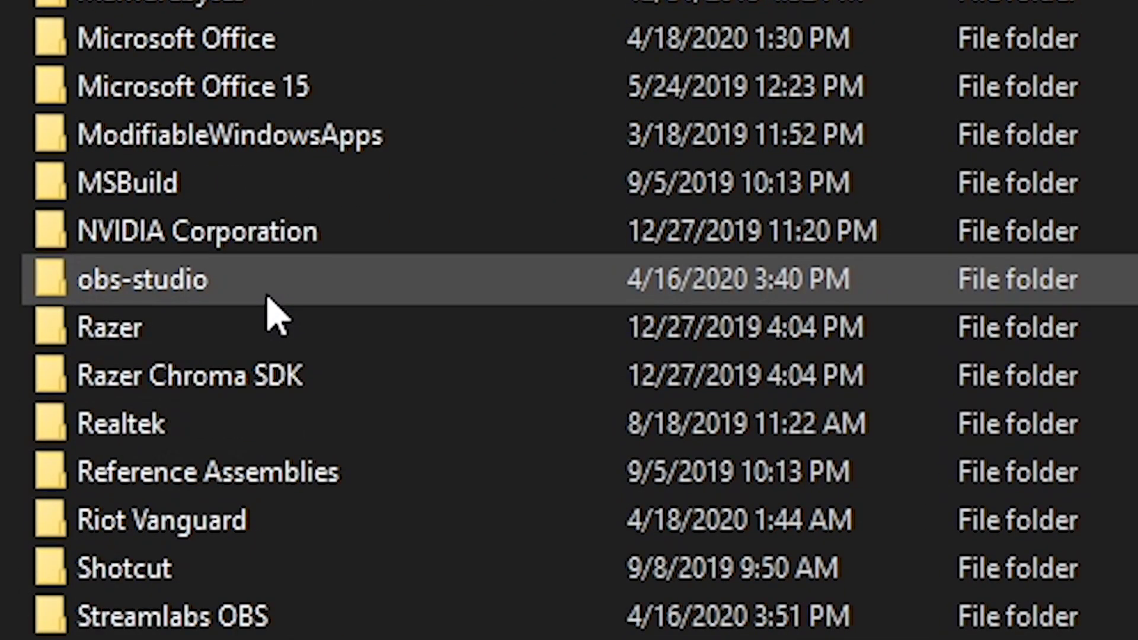
double_click(268, 299)
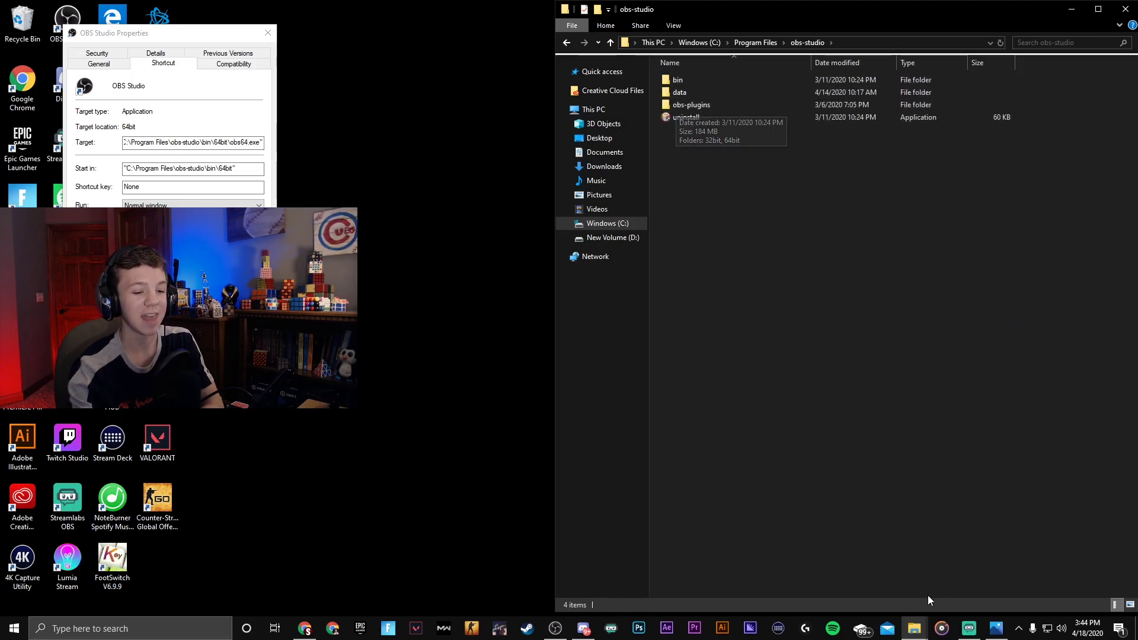
- Open Downloads > motion-effect-1.2.1 (4) in the other Explorer window
right_click(914, 631)
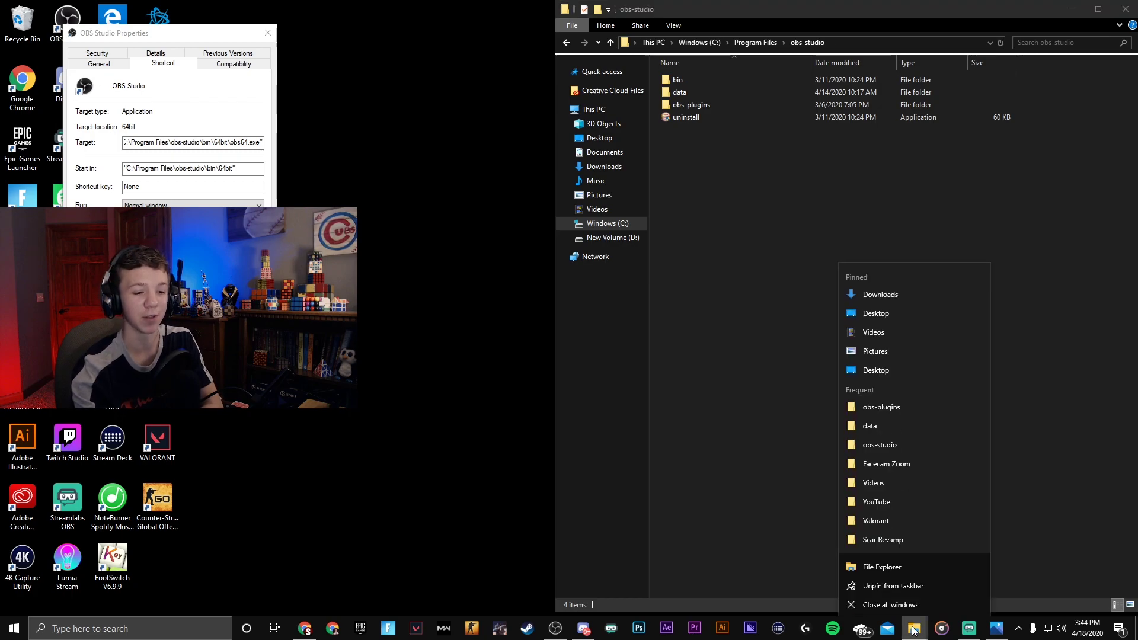
left_click(914, 631)
left_click(1000, 566)
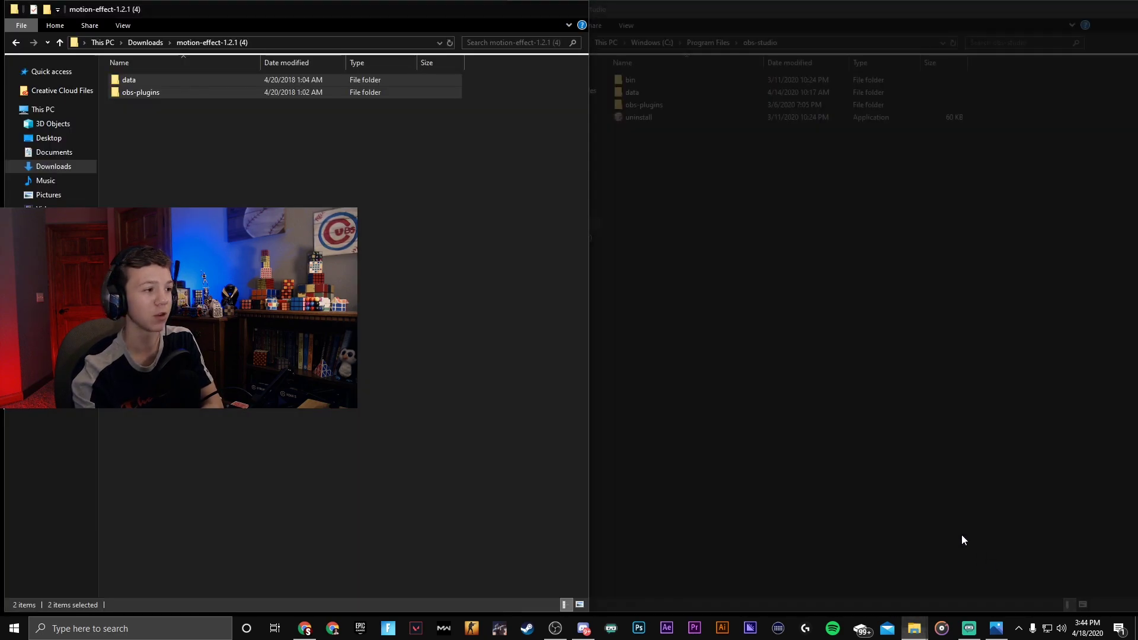
left_click(52, 167)
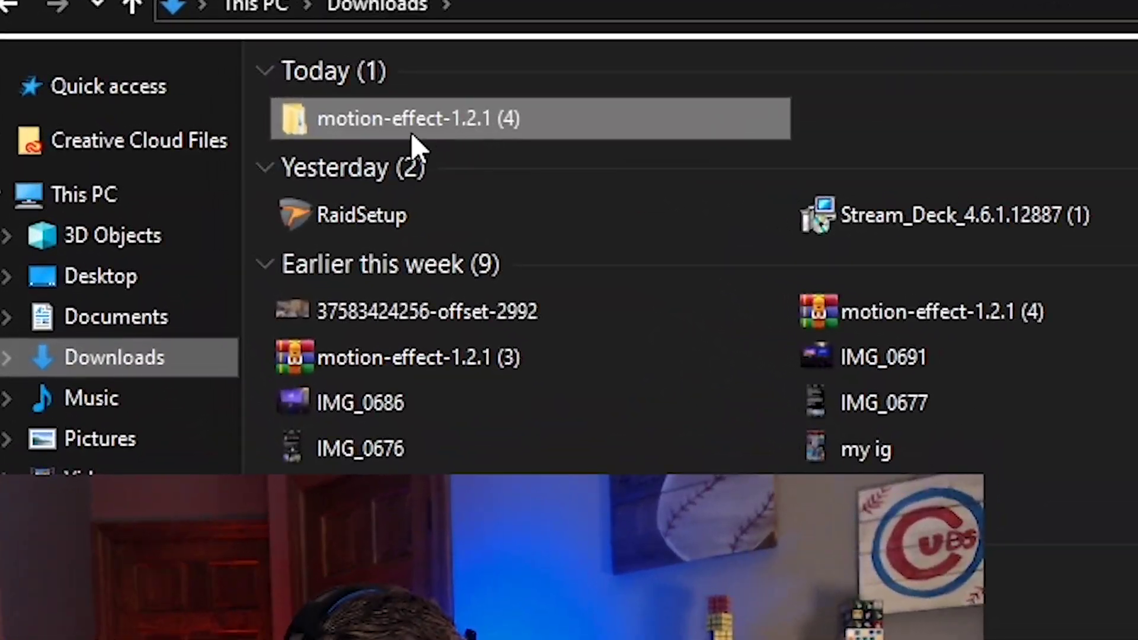
double_click(422, 122)
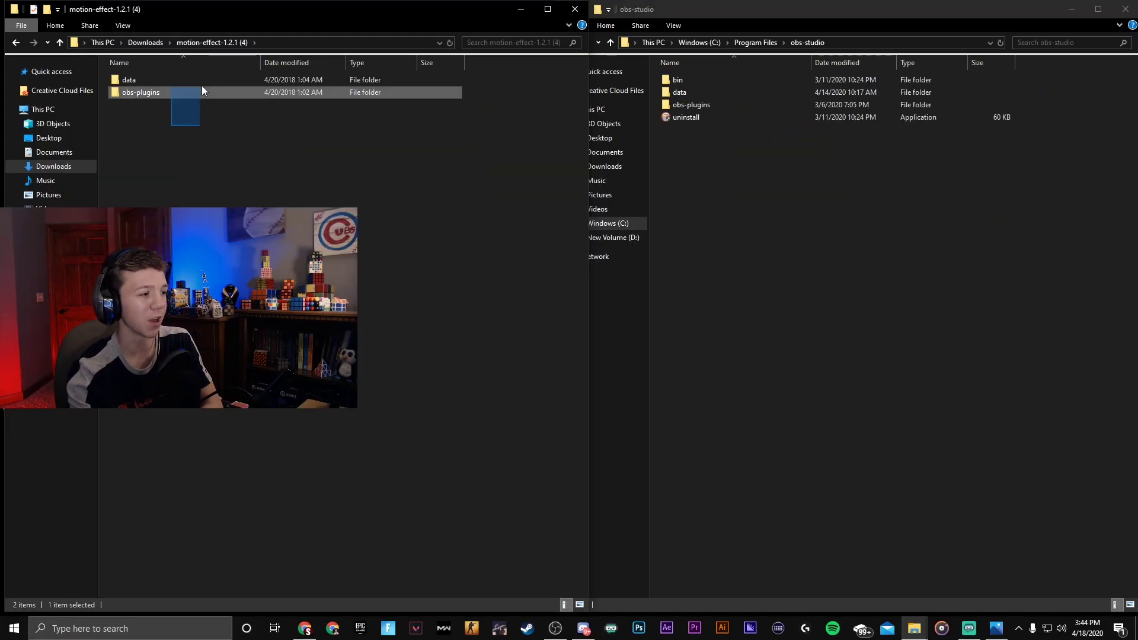
- Drag data and obs-plugins into the obs-studio folder, then cancel the replace-files prompt
left_click_drag(203, 89, 760, 177)
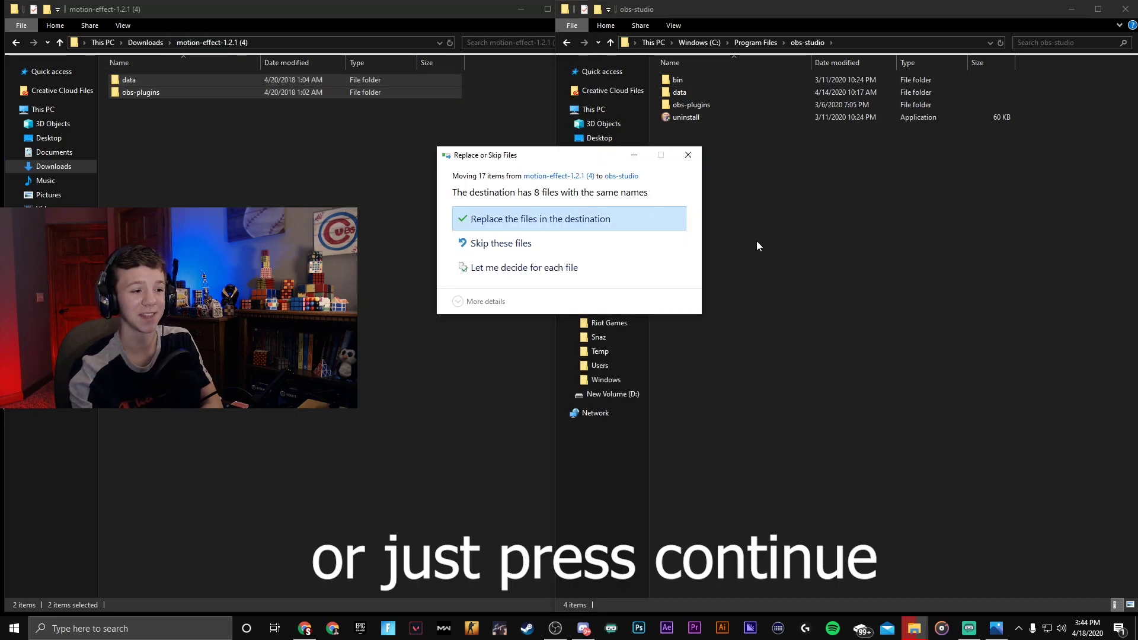
left_click(688, 155)
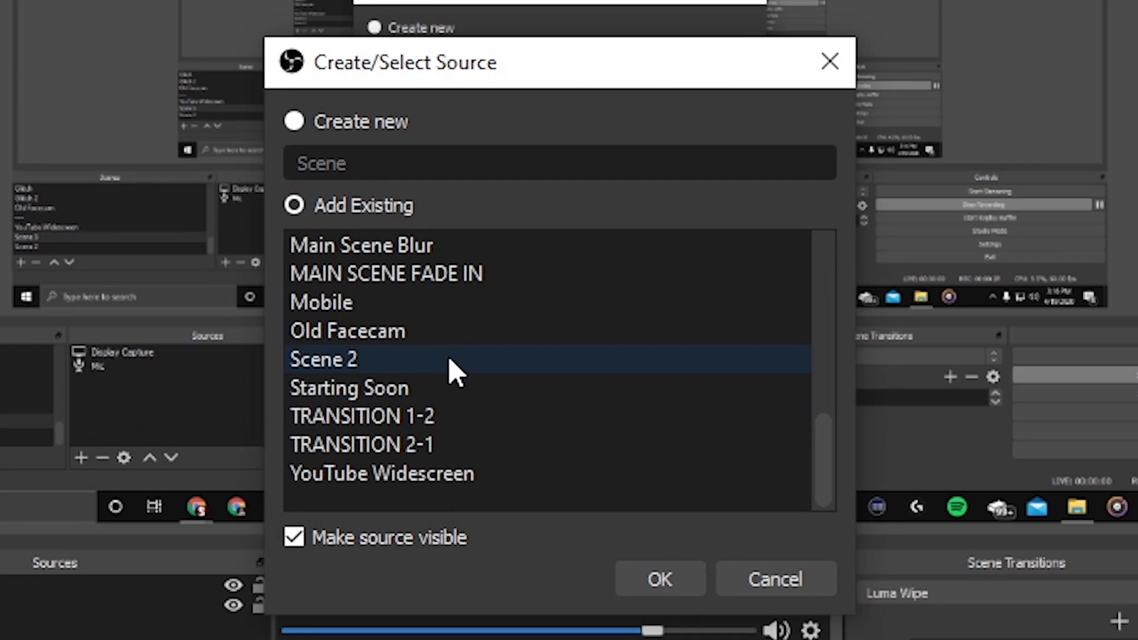
- Add the existing Scene 2 as a nested scene source in Scene 3
left_click(449, 356)
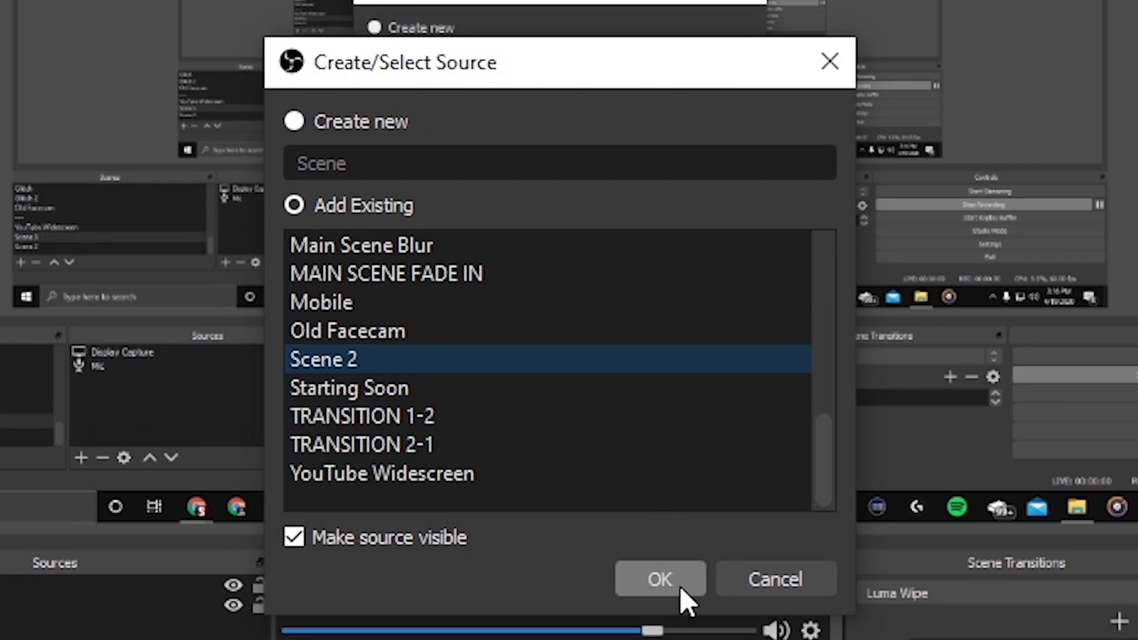
left_click(679, 584)
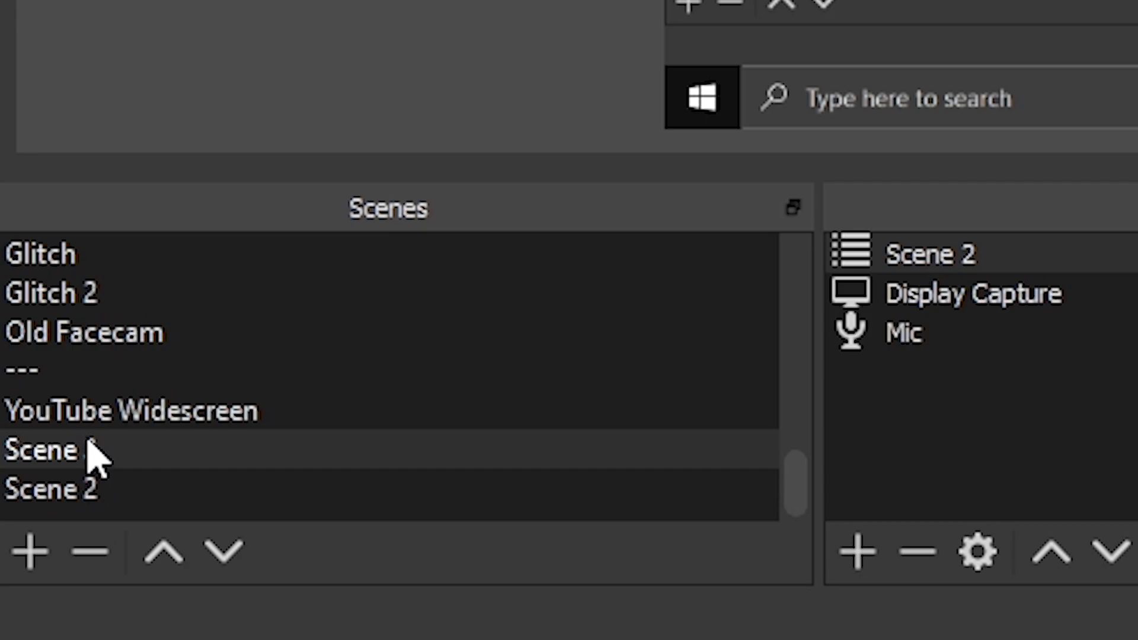
- Add a Motion filter to Scene 3 through its Filters window
right_click(75, 457)
left_click(462, 211)
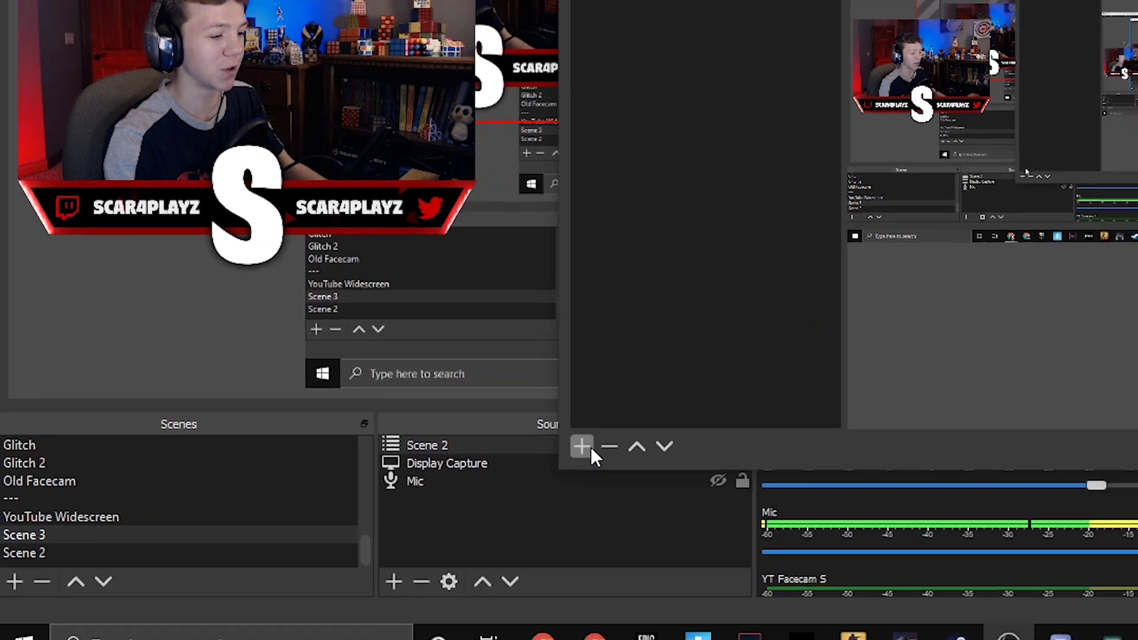
left_click(326, 517)
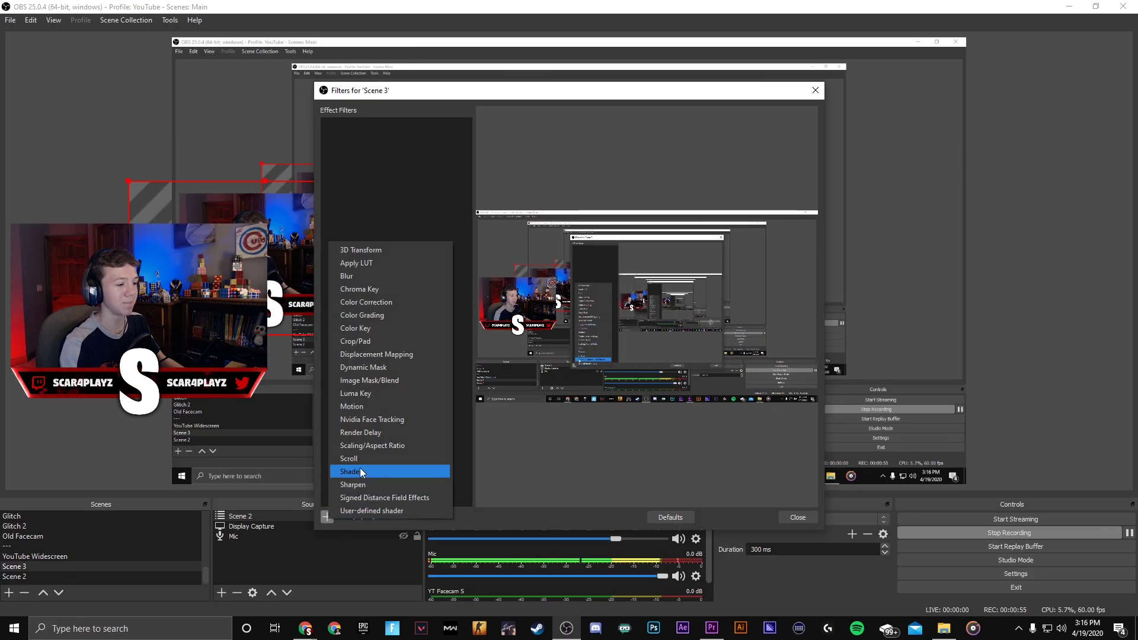
left_click(383, 407)
left_click(556, 329)
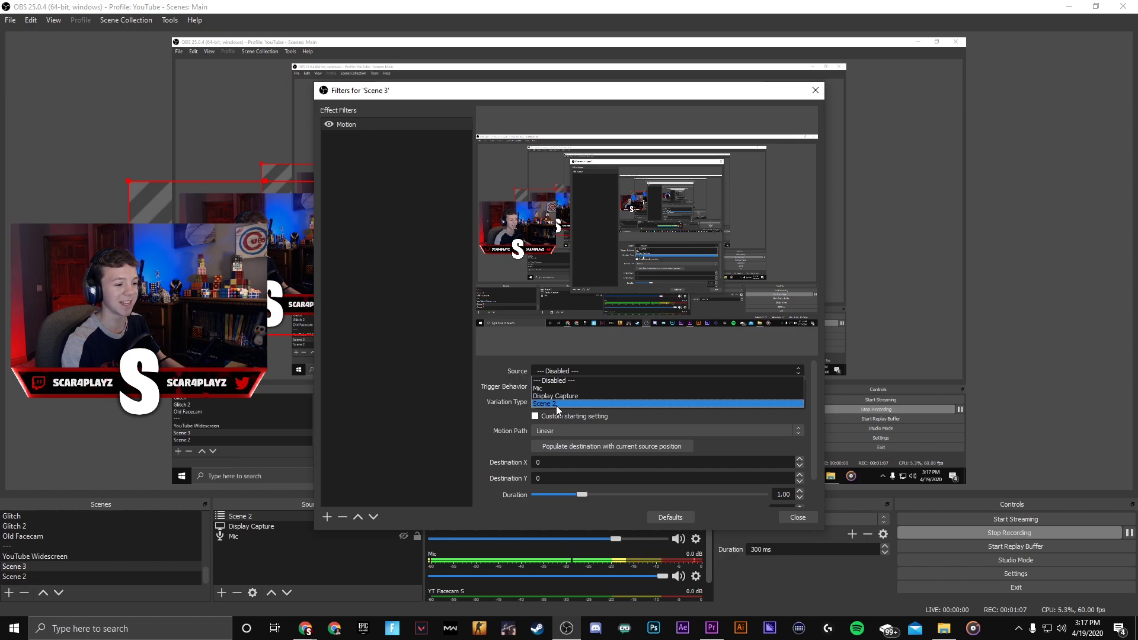
- Set the Motion filter to animate Scene 2's Position & Size on Hotkey (Round trip), with custom starting settings
left_click(556, 406)
left_click(563, 388)
left_click(568, 404)
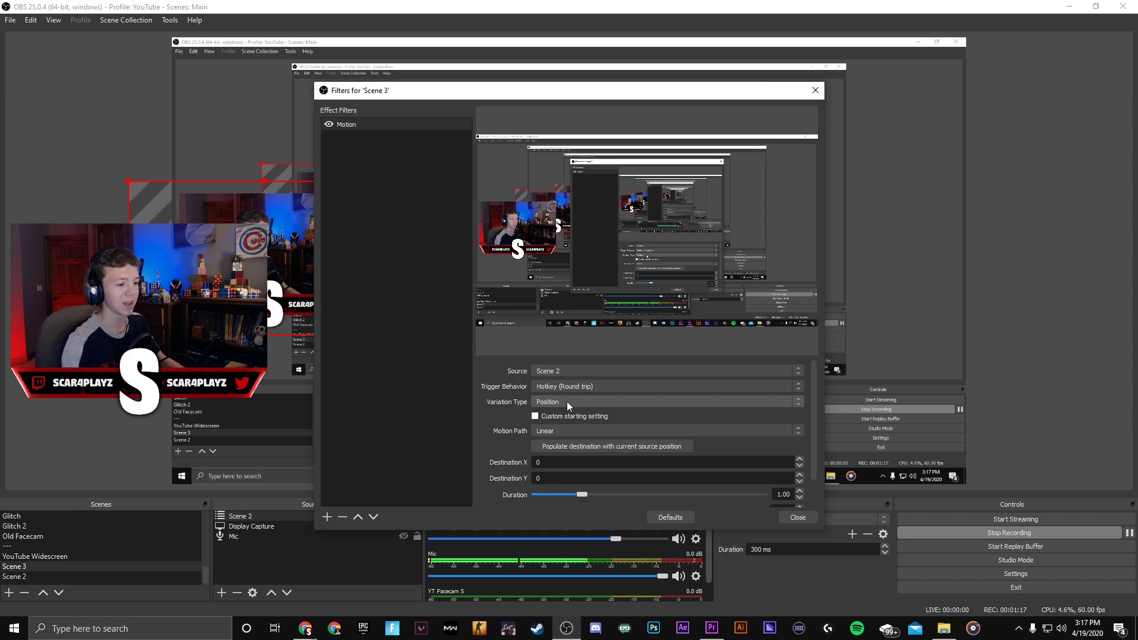
left_click(539, 402)
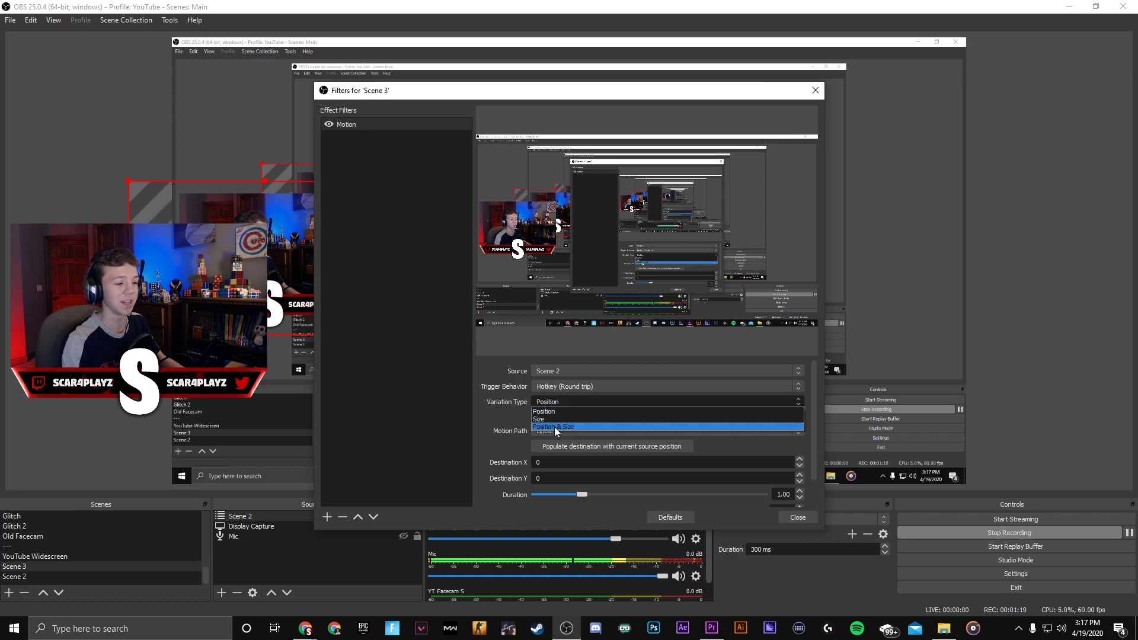
left_click(554, 427)
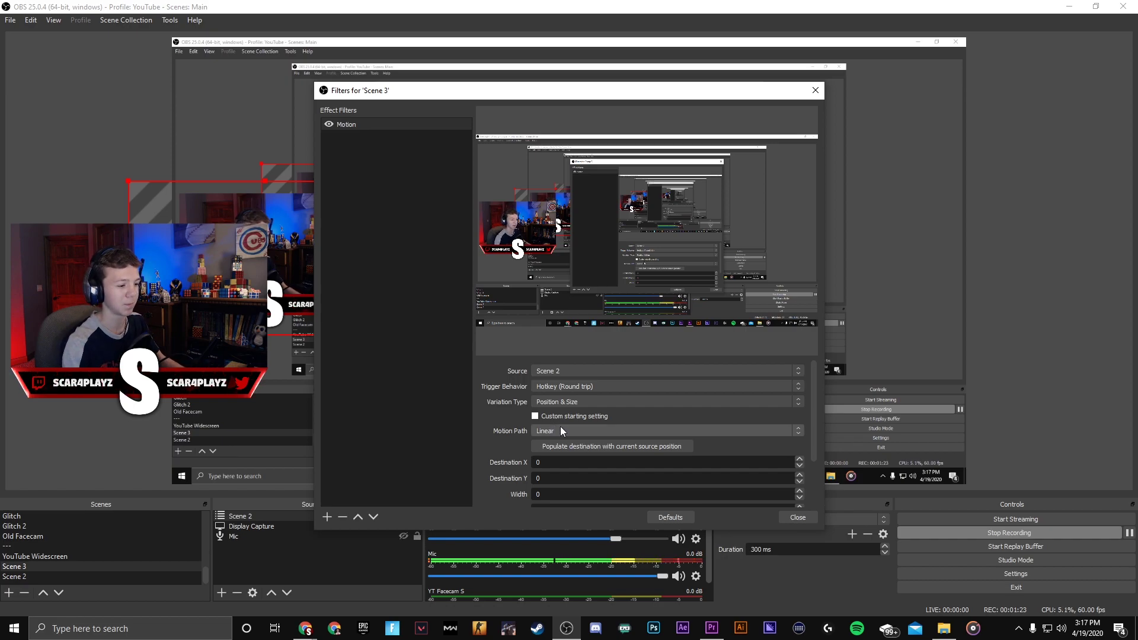
left_click(536, 415)
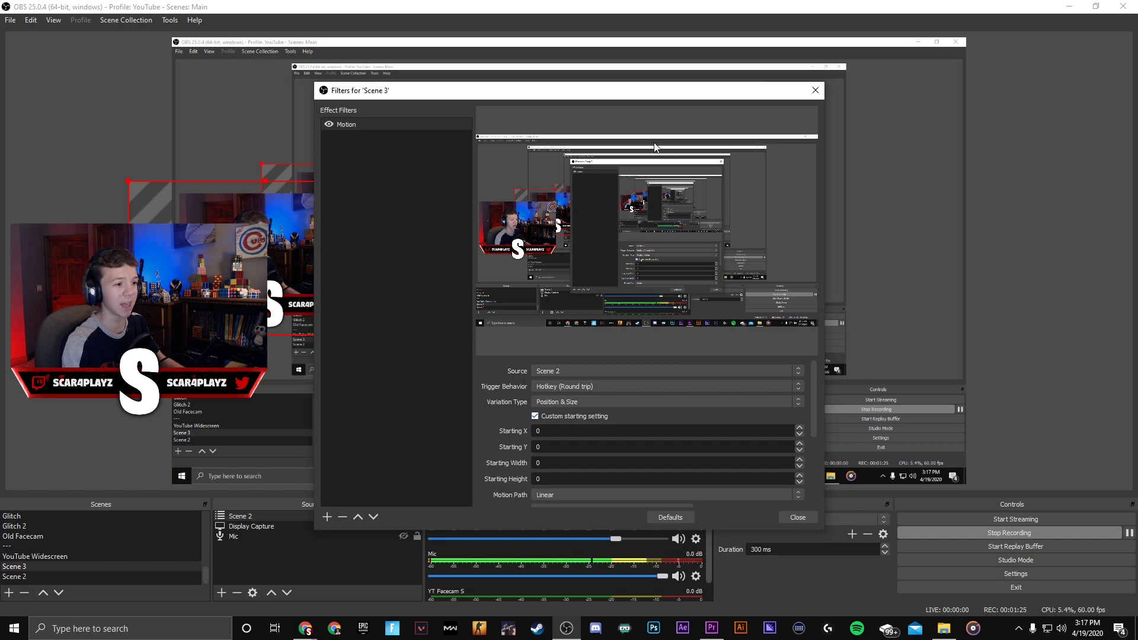
left_click_drag(630, 96, 914, 160)
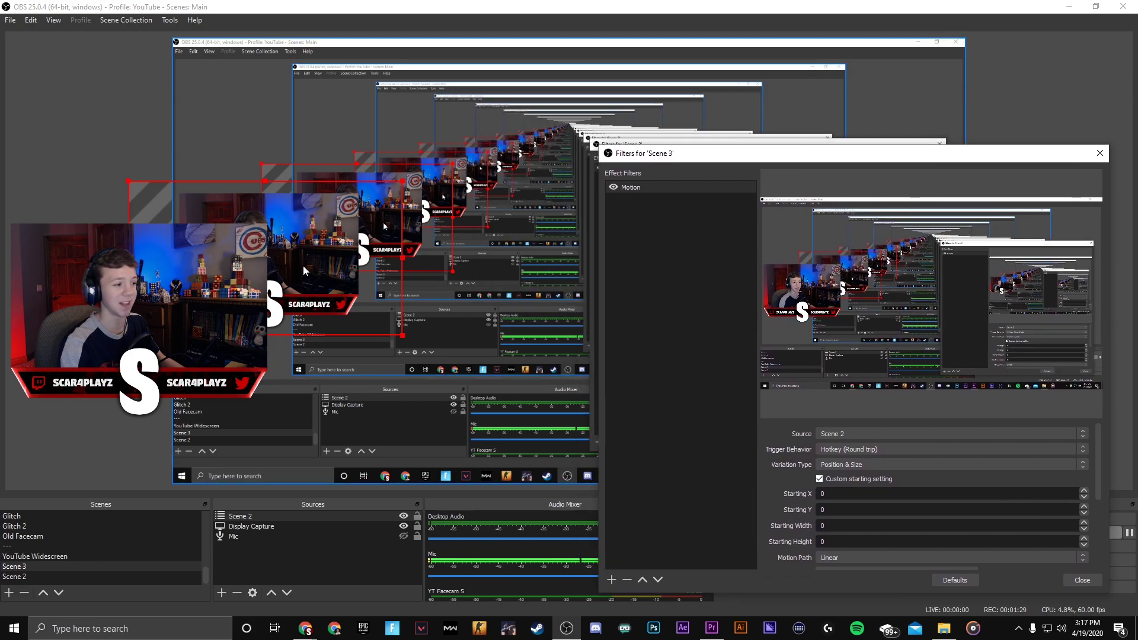
- Look up Scene 2's position and size in its Edit Transform window
right_click(262, 517)
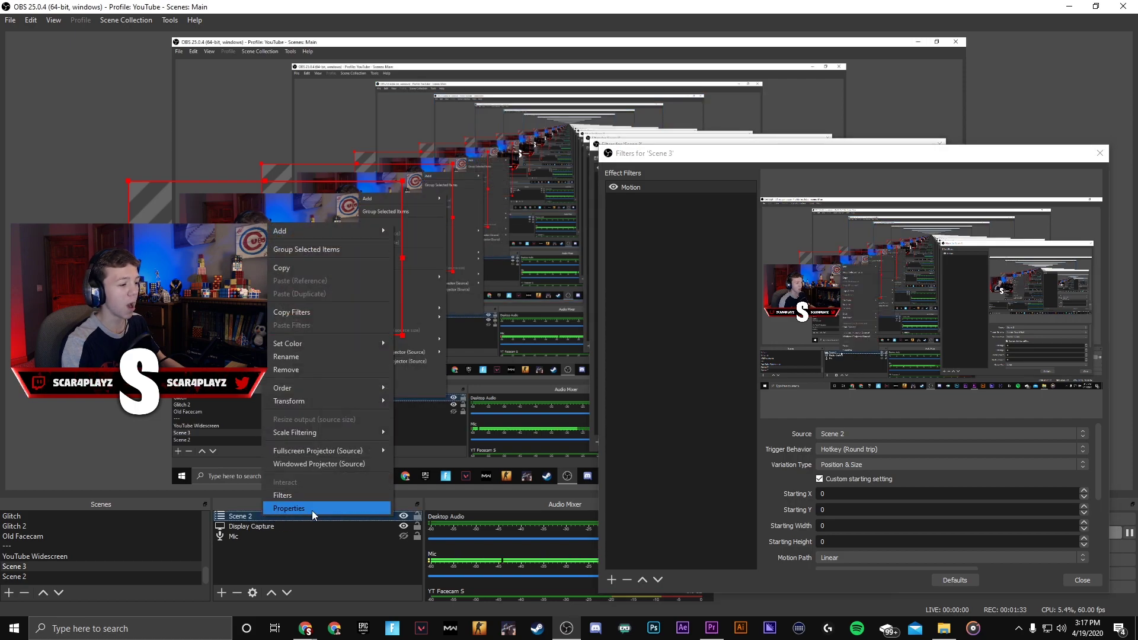
mouse_move(379, 403)
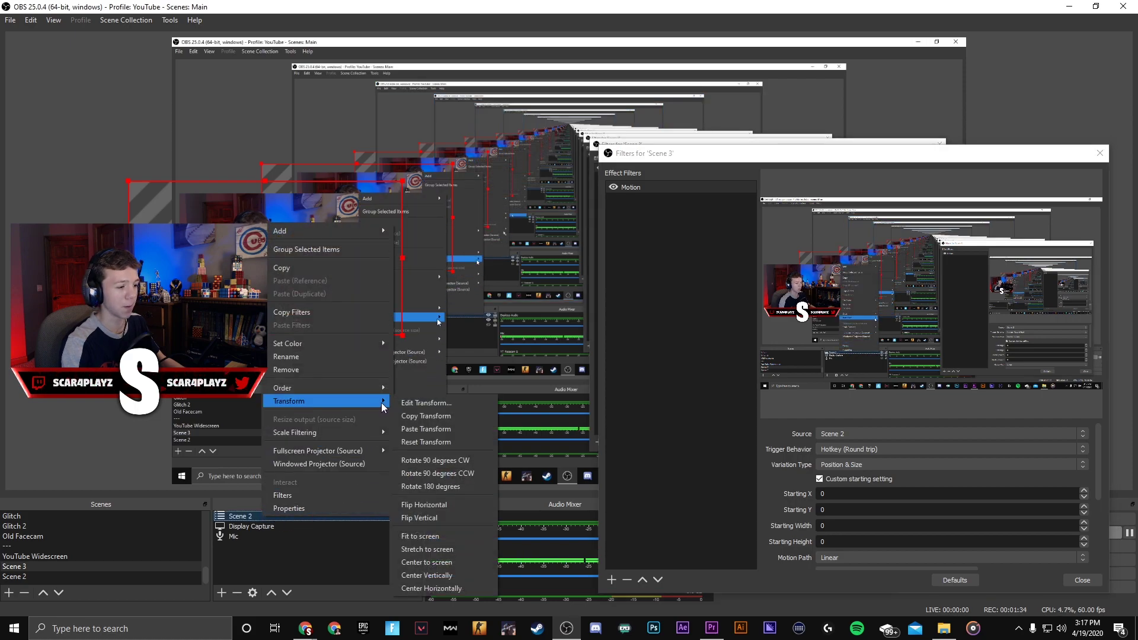
left_click(440, 404)
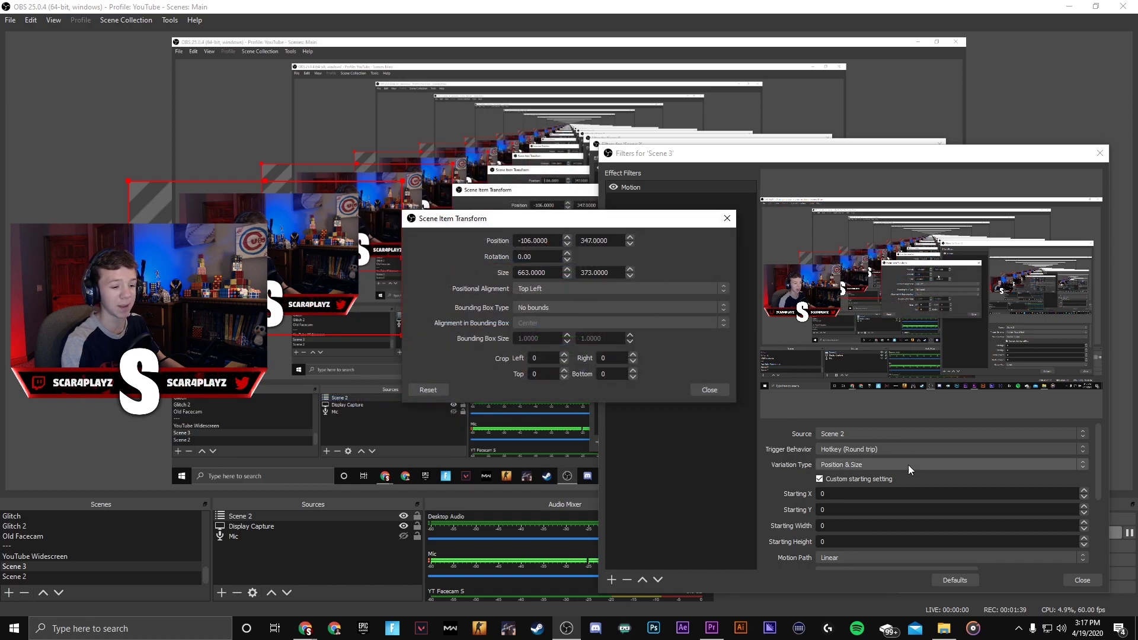
- Enter the Motion filter's starting values: X -106, Y 347, width 663, height 373
double_click(852, 495)
type("-106")
key("Tab")
type("347")
key("Tab")
type("663")
key("Tab")
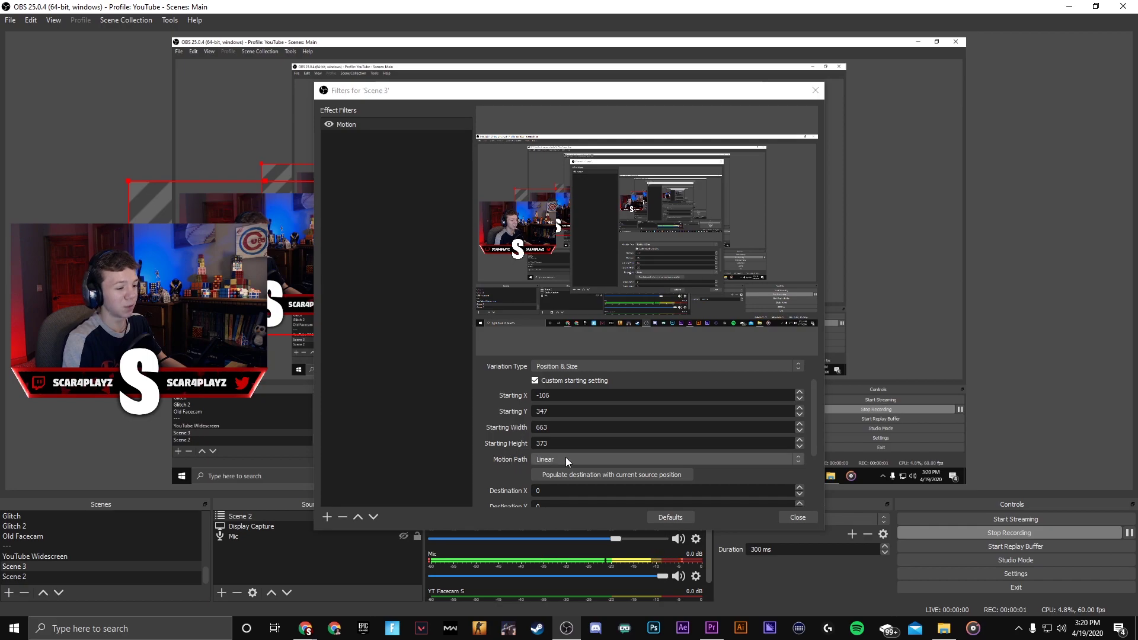
- Keep the Linear motion path and confirm destination 0, 0 at 1920×1080, duration 1.00
scroll(566, 457, "up", 1)
scroll(519, 463, "down", 1)
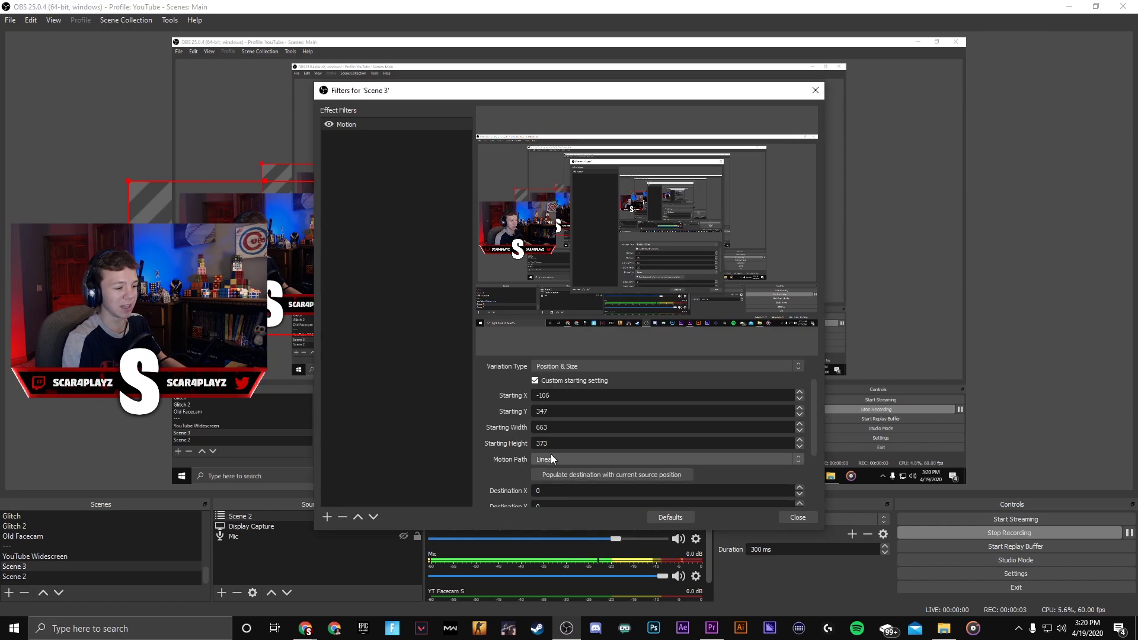
left_click(550, 458)
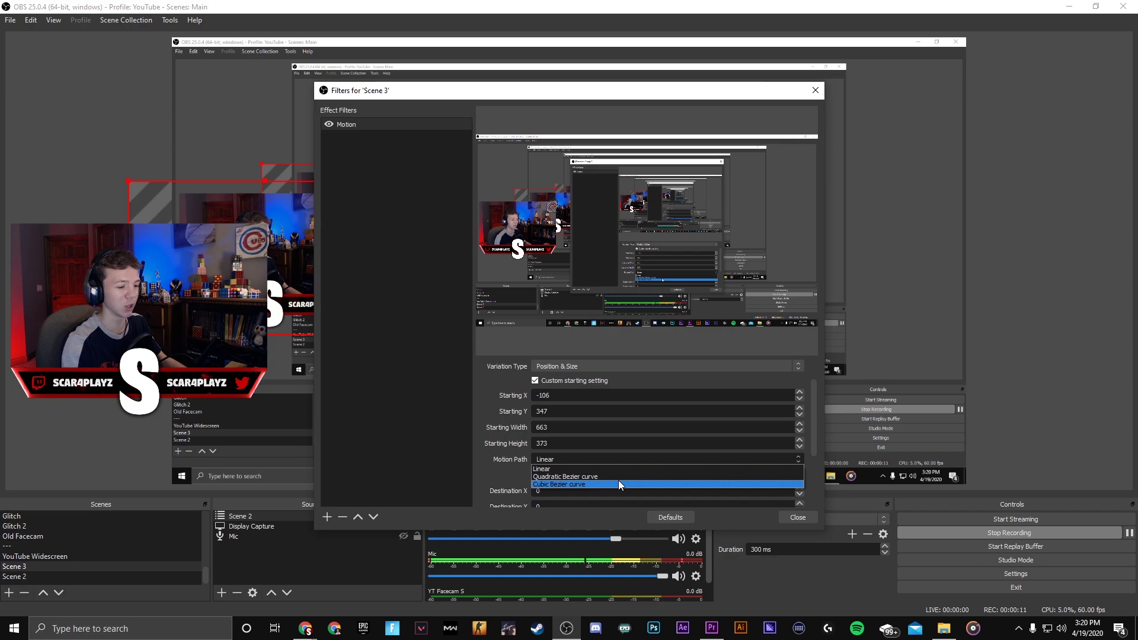
left_click(585, 469)
scroll(508, 455, "down", 1)
scroll(507, 454, "down", 1)
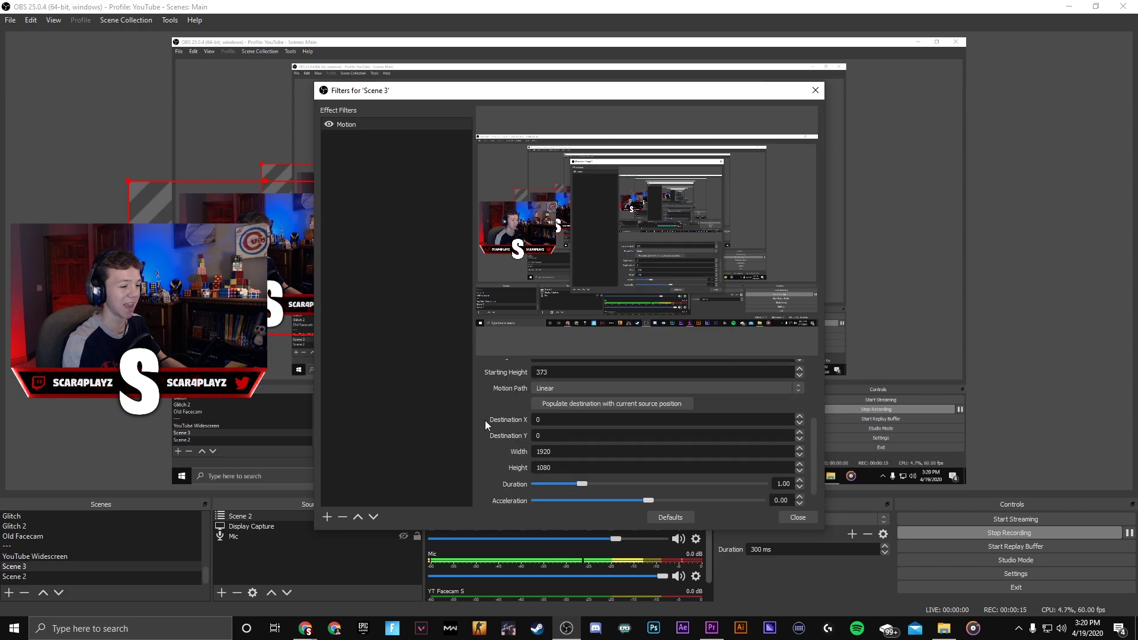
left_click_drag(635, 89, 850, 11)
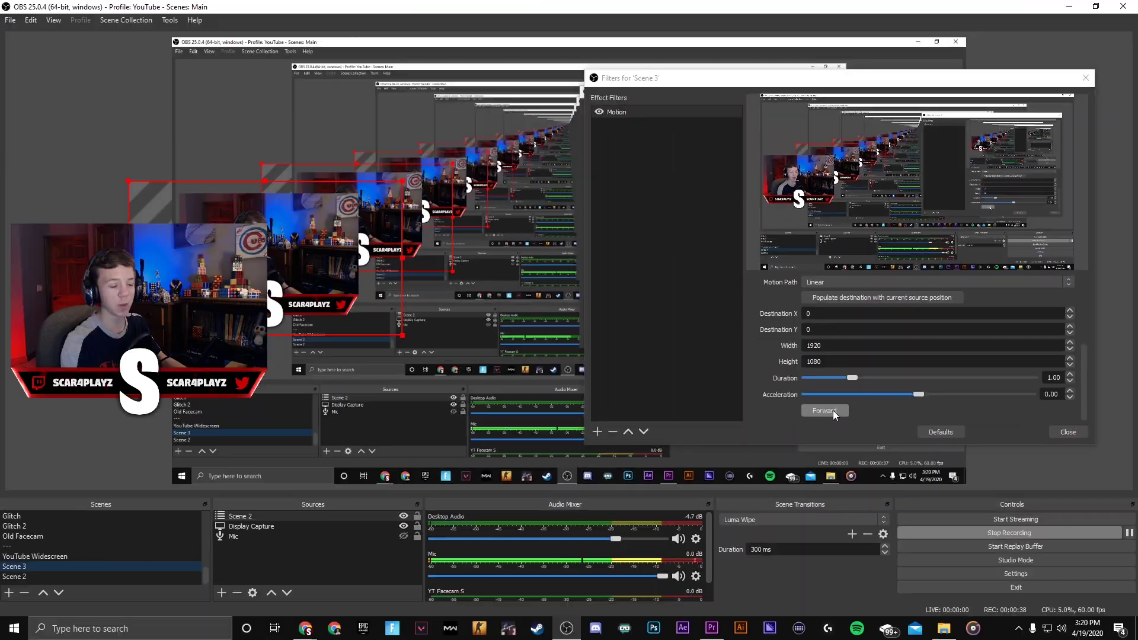
- Preview the Motion filter, zooming the facecam to full screen and back to its corner
left_click(833, 411)
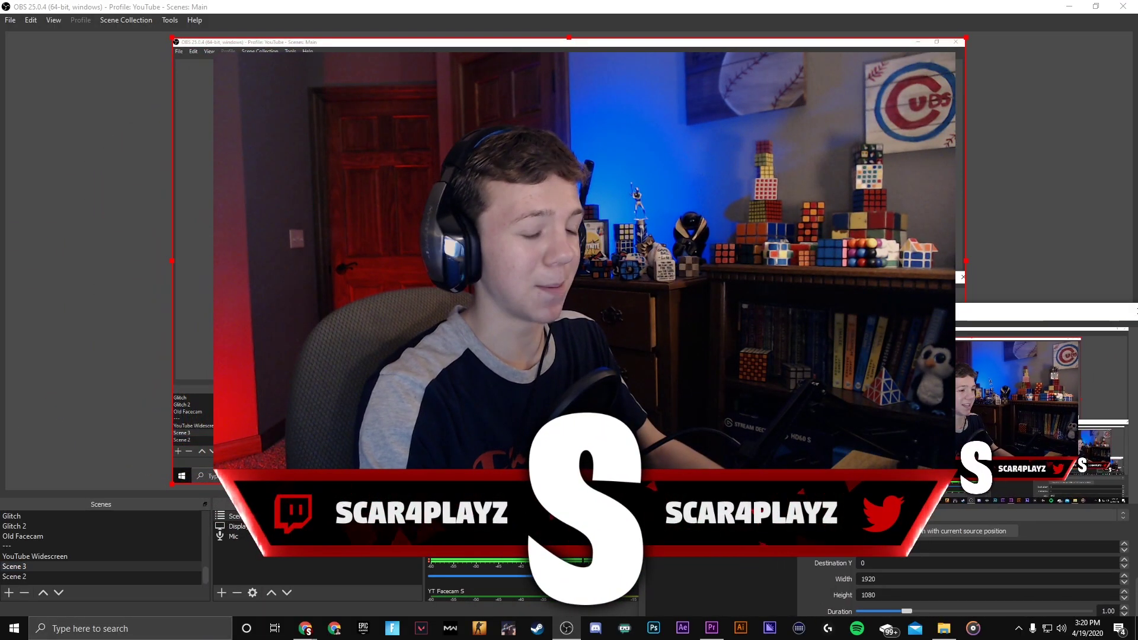
left_click(857, 424)
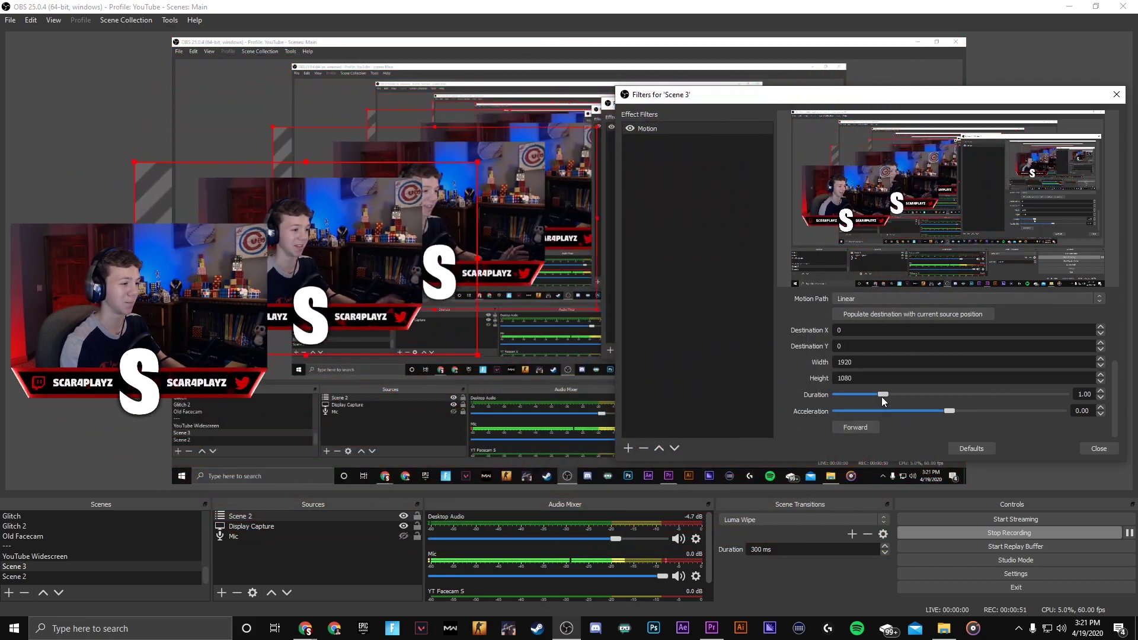
left_click_drag(818, 96, 773, 86)
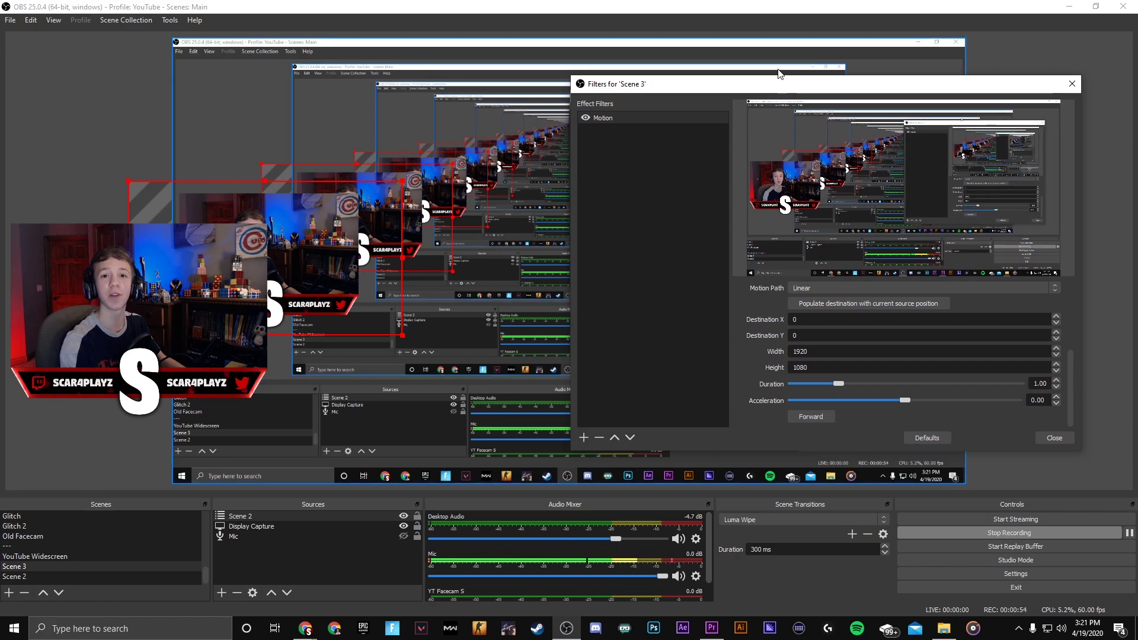
- Close Filters and assign Num - to Scene 3's Motion forward and backward hotkeys
left_click(1056, 437)
left_click(1015, 574)
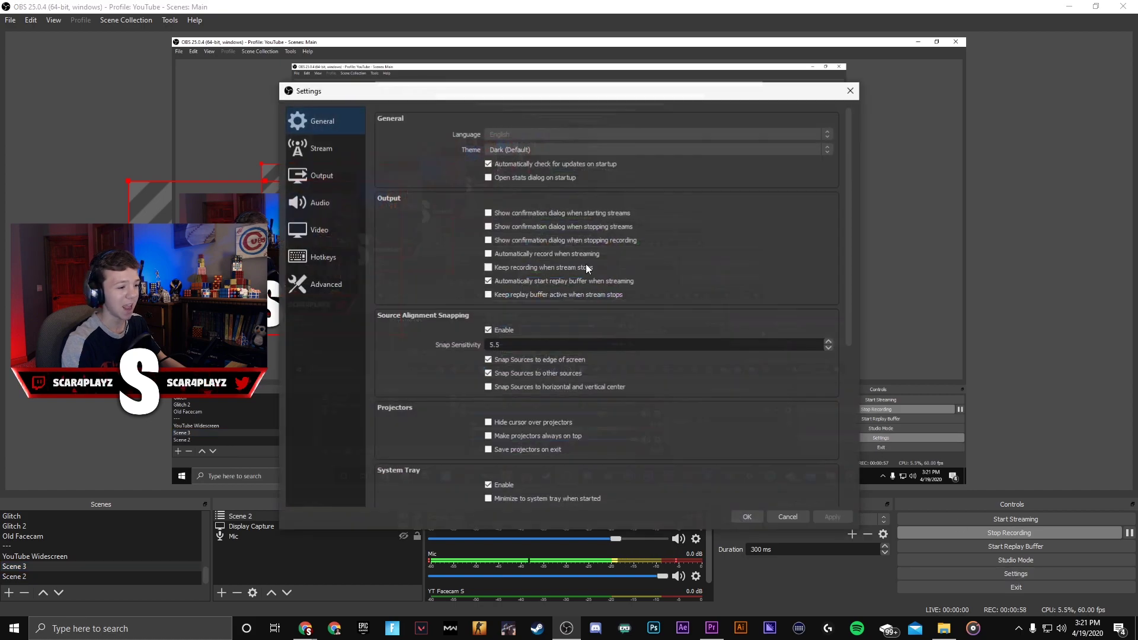
left_click(332, 264)
left_click_drag(356, 90, 473, 89)
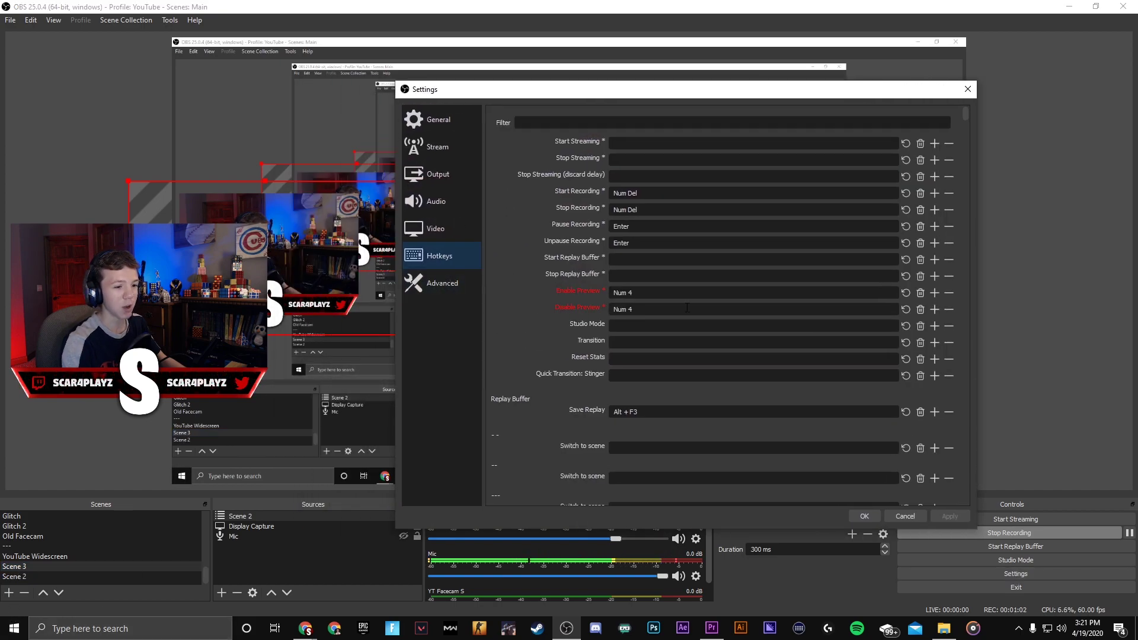
left_click_drag(970, 123, 969, 281)
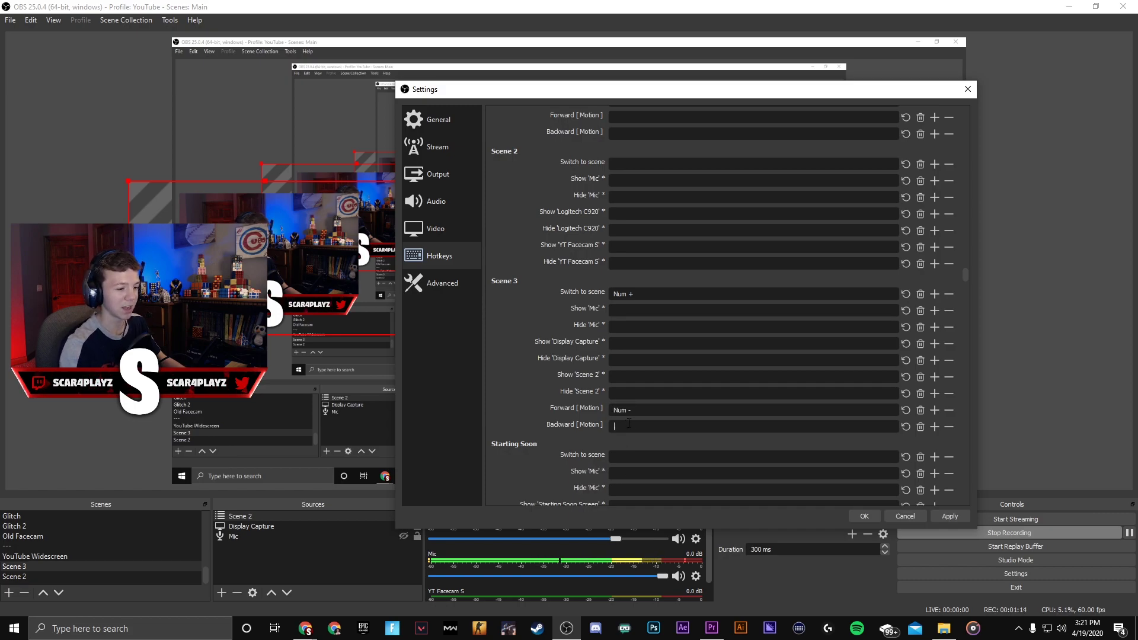
key("KP_Subtract")
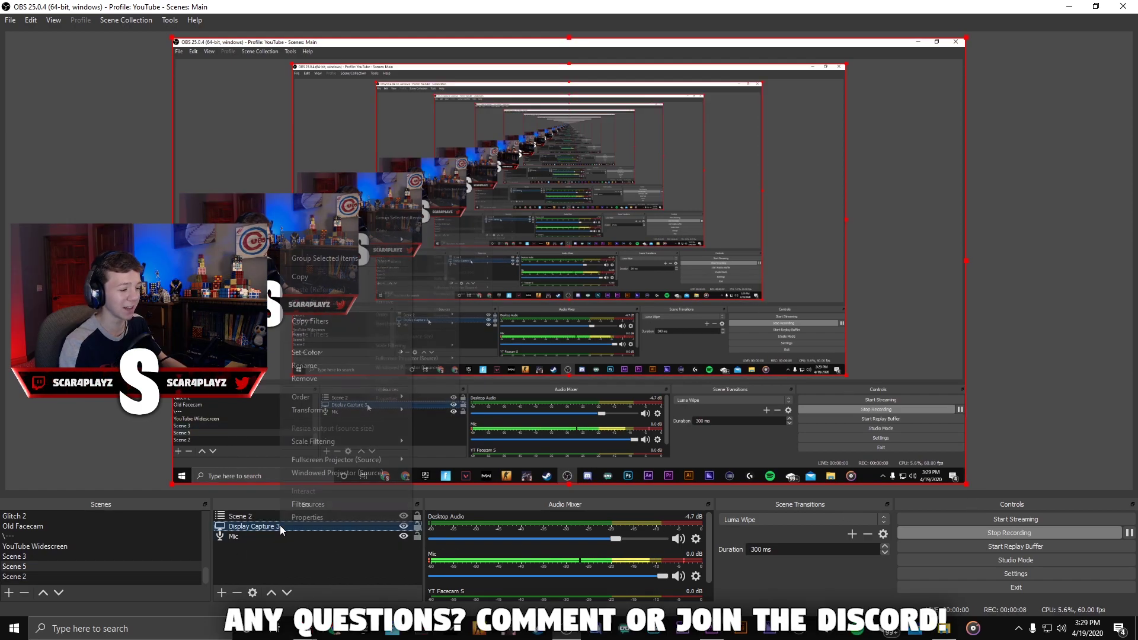
- Add a Blur filter with subtype Area to Display Capture 3
left_click(341, 512)
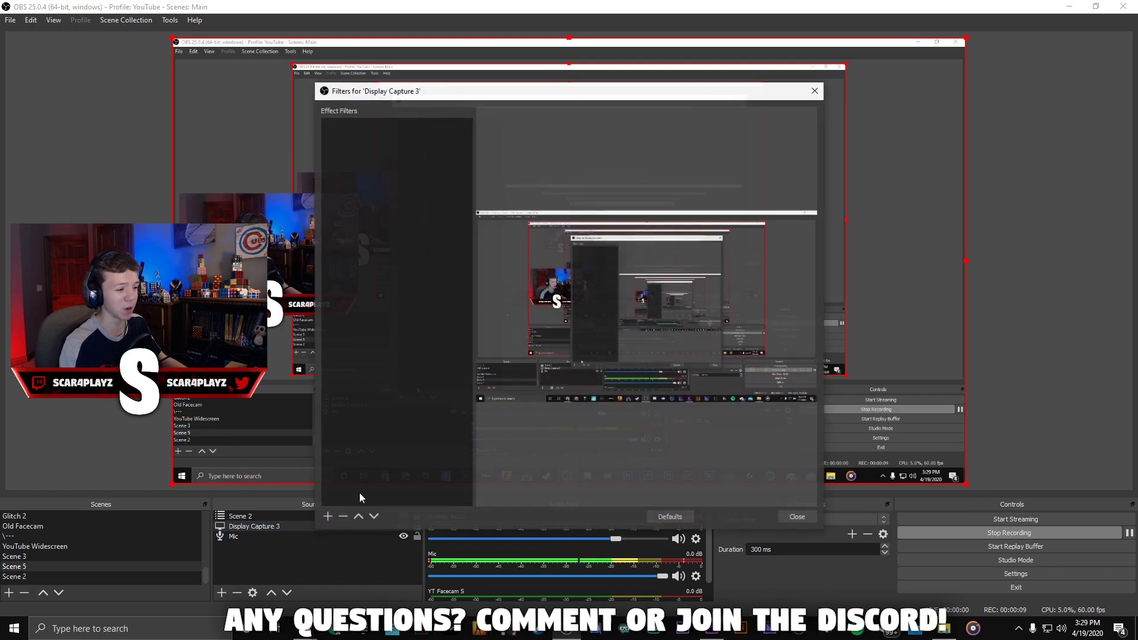
left_click(326, 517)
left_click(375, 278)
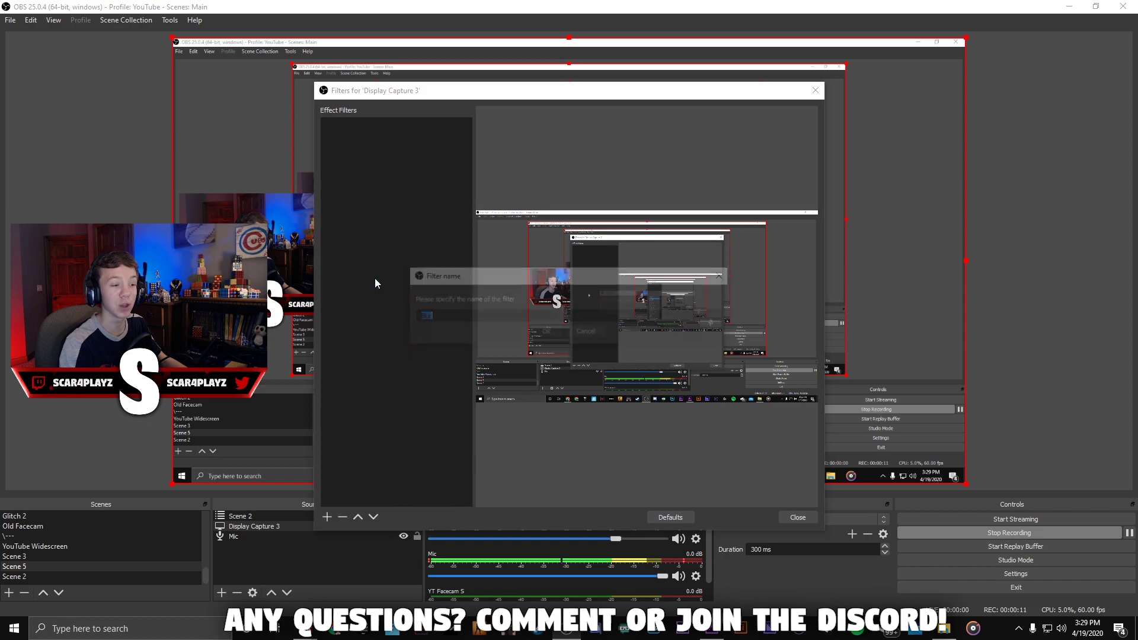
left_click(545, 332)
left_click(546, 371)
left_click(546, 398)
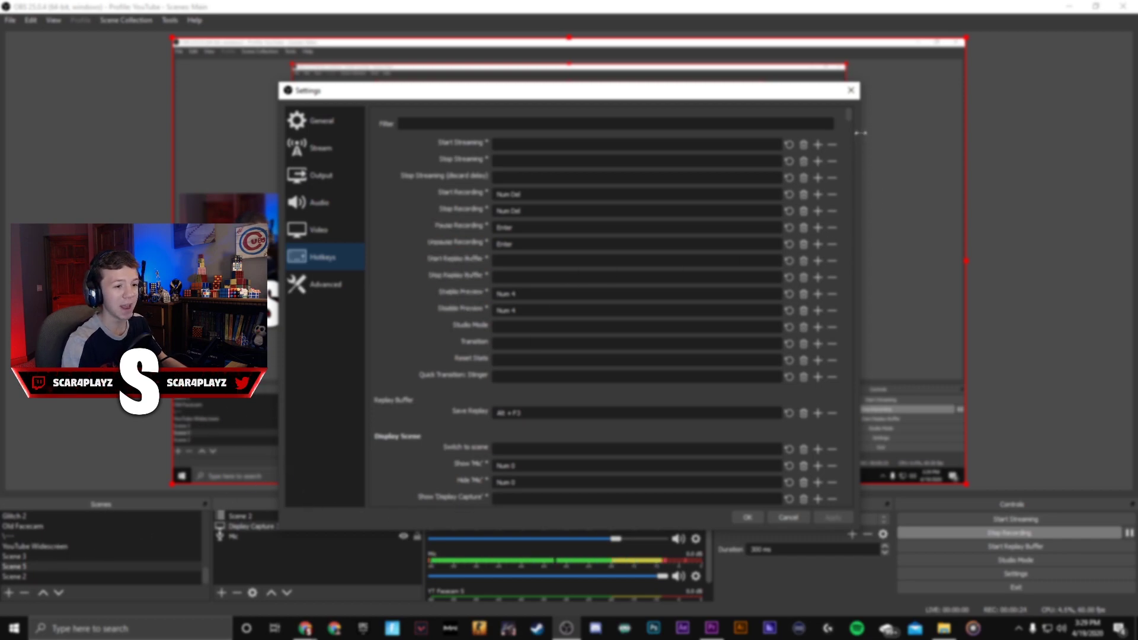
- Scroll the Hotkeys settings list to check Scene 5's Motion hotkeys
left_click_drag(843, 121, 844, 283)
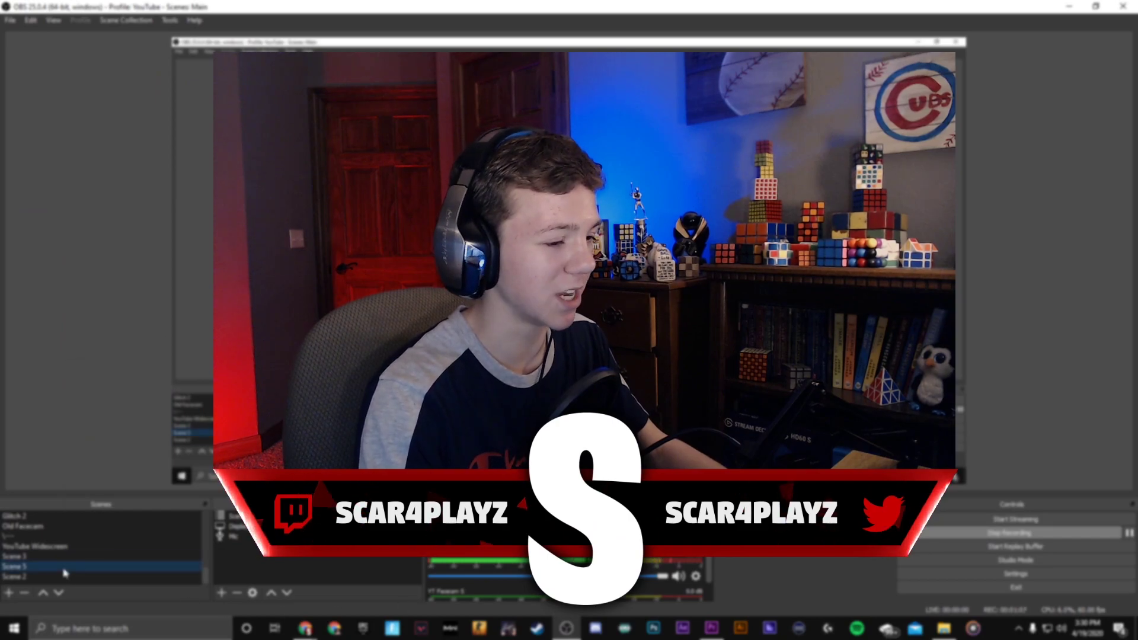
- Set Scene 5's transition override to Fade, then give Scene 3 a transition override
right_click(65, 570)
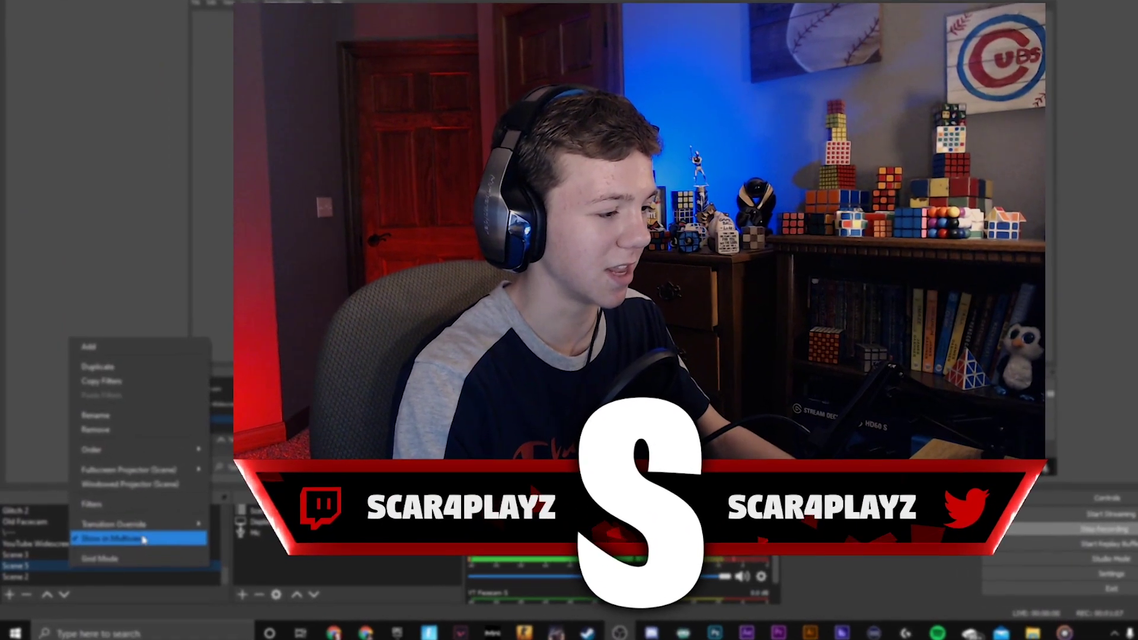
mouse_move(142, 528)
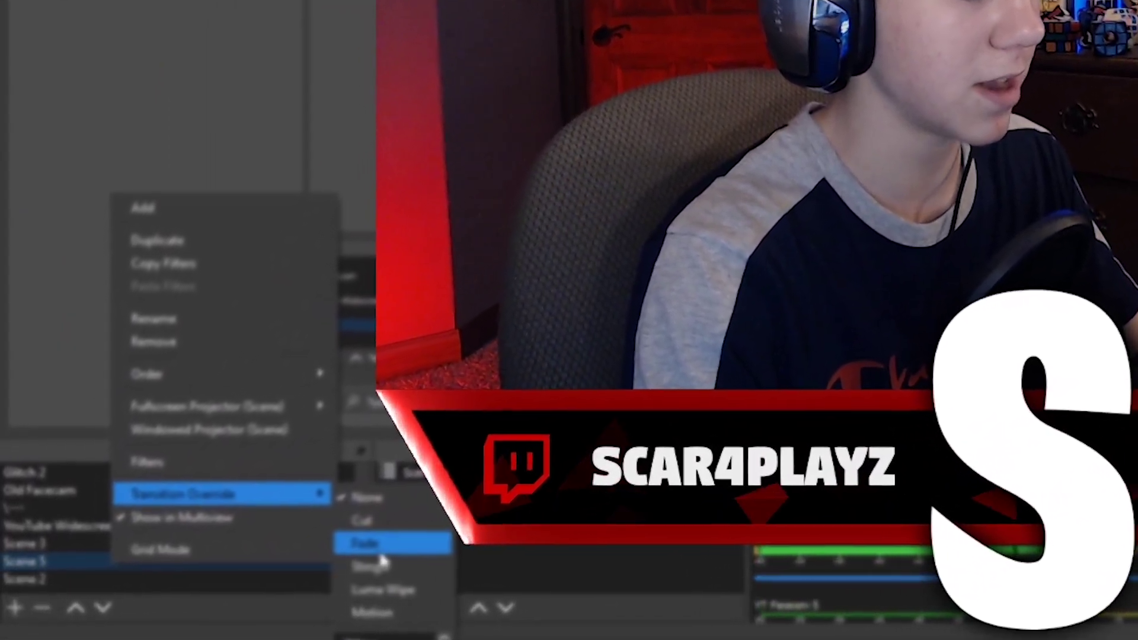
left_click(346, 570)
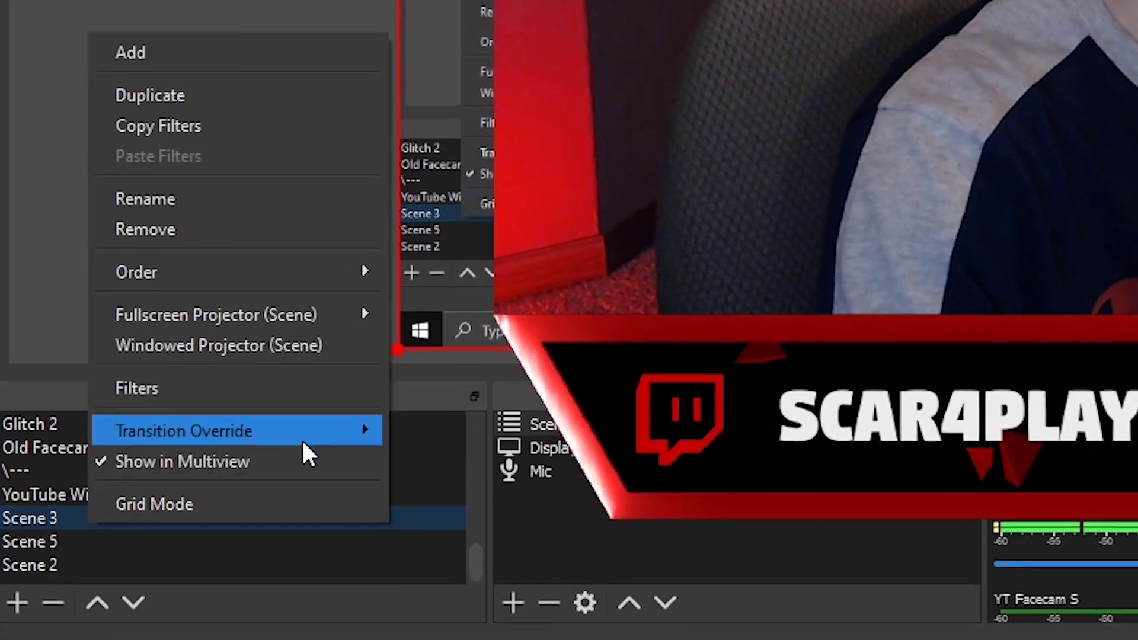
mouse_move(305, 452)
left_click(463, 508)
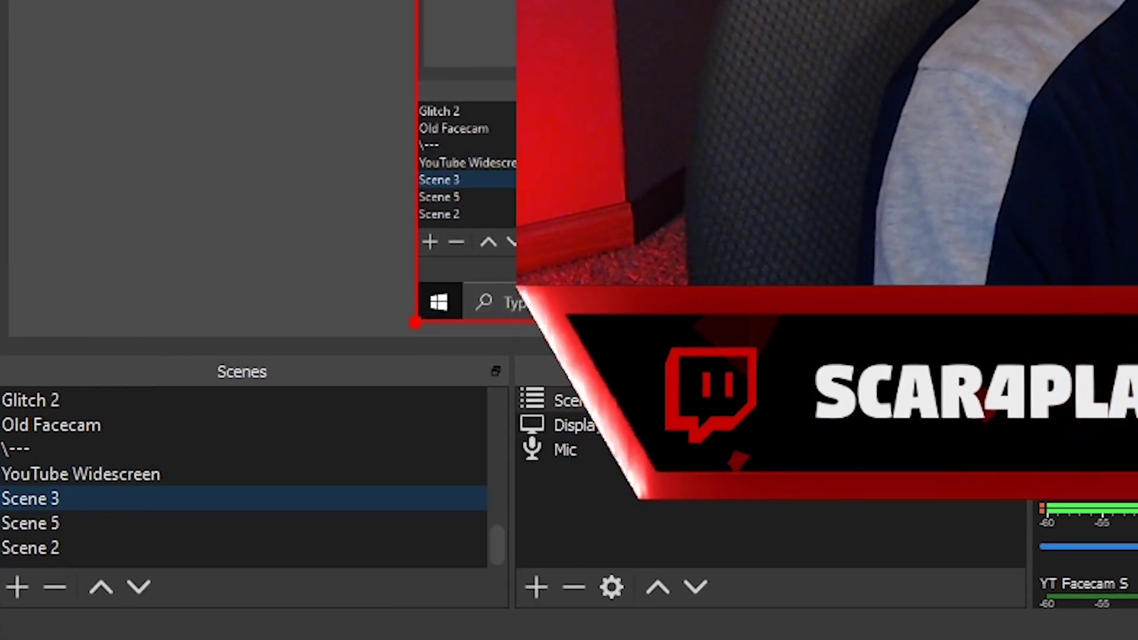